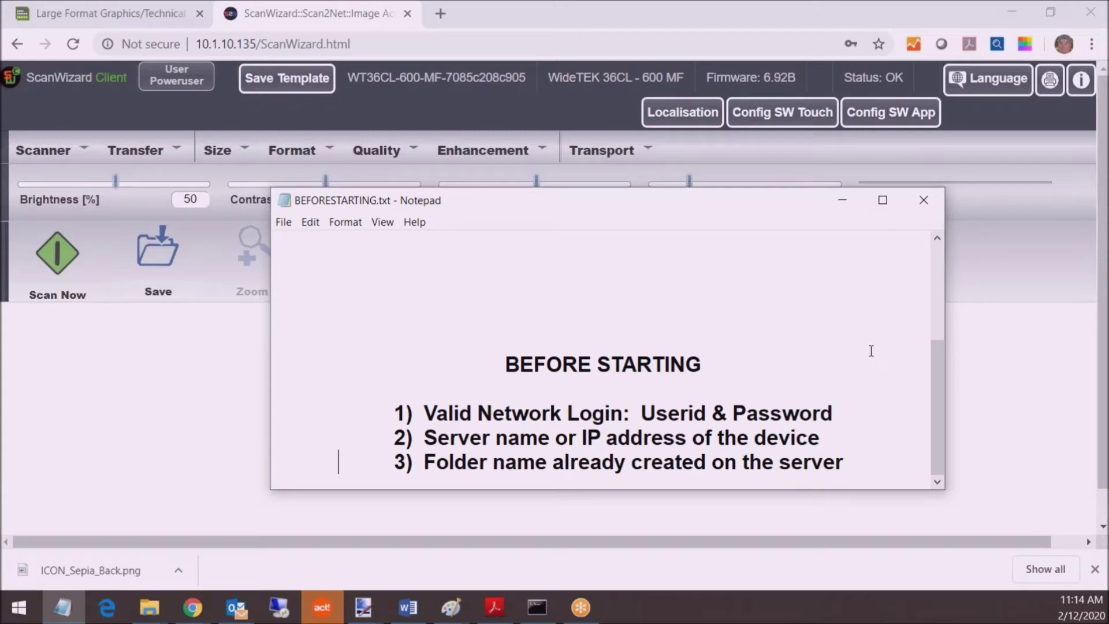
# Minimize the BEFORESTARTING.txt notes and review the transfer destinations offered by the scan application.
pyautogui.click(843, 201)
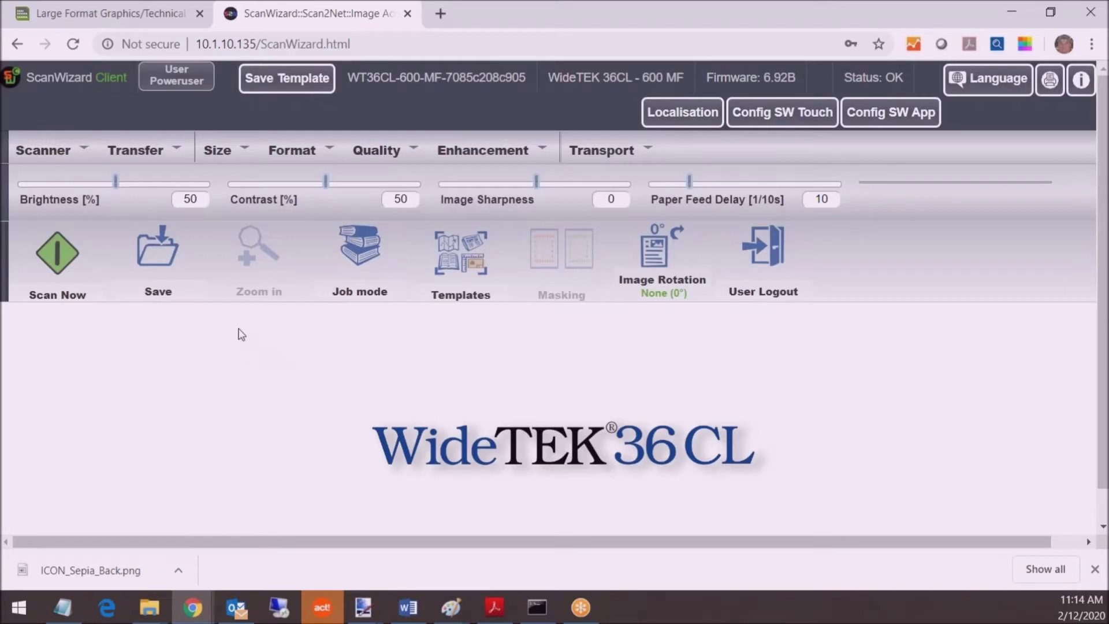
pyautogui.click(178, 151)
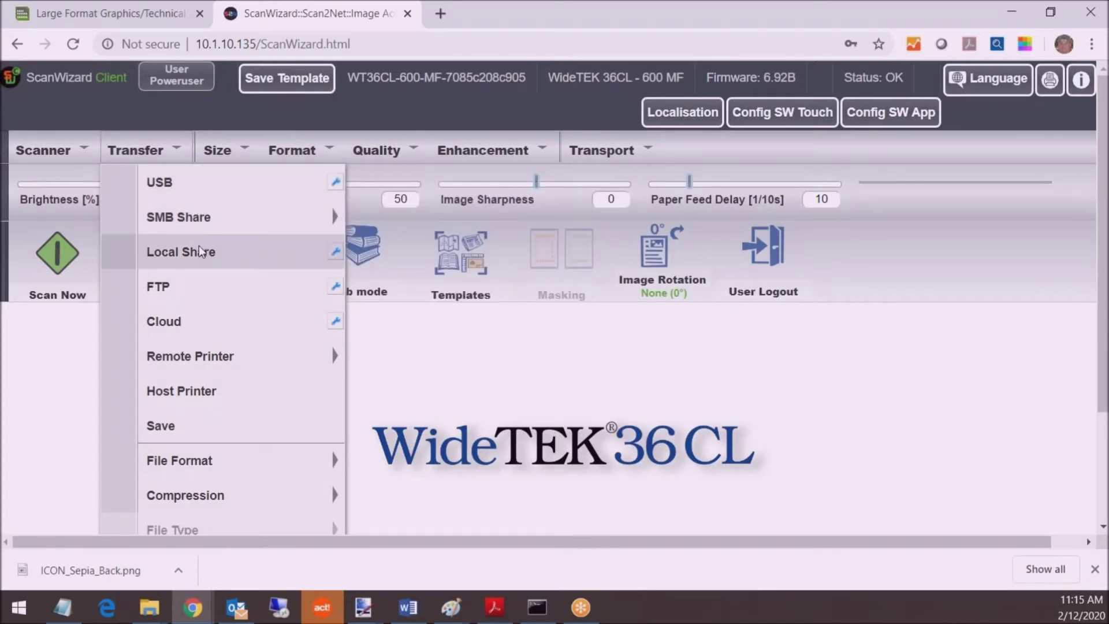
pyautogui.moveTo(195, 219)
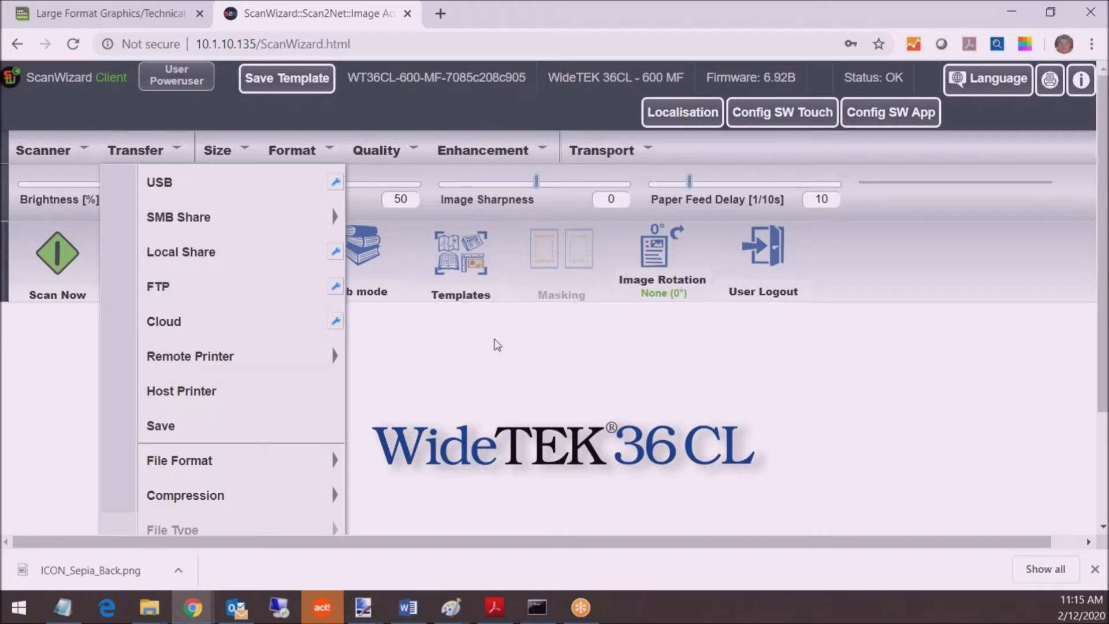
pyautogui.click(485, 361)
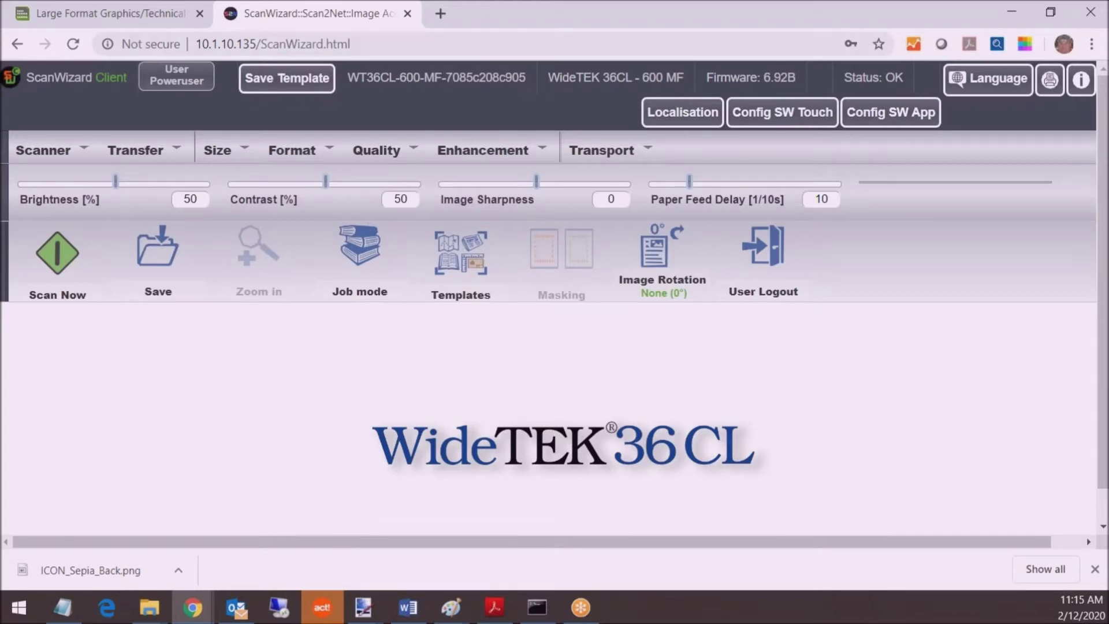
# Open the scanner's web page at 10.1.10.135 in a new browser tab and enter device setup at the Poweruser level.
pyautogui.click(439, 20)
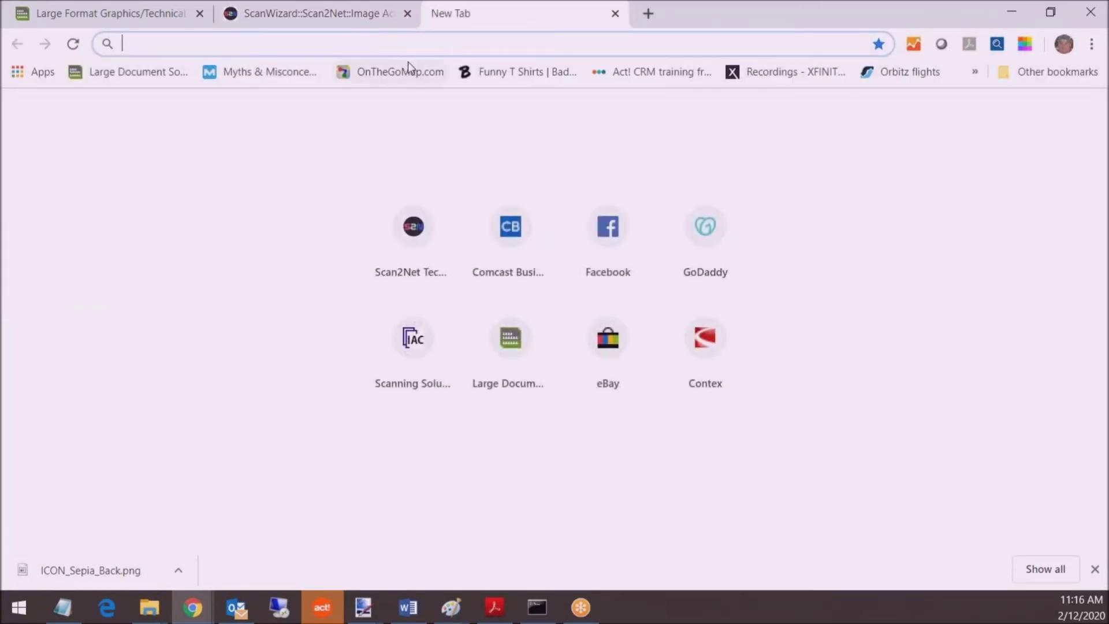
pyautogui.write('10.1.10.135')
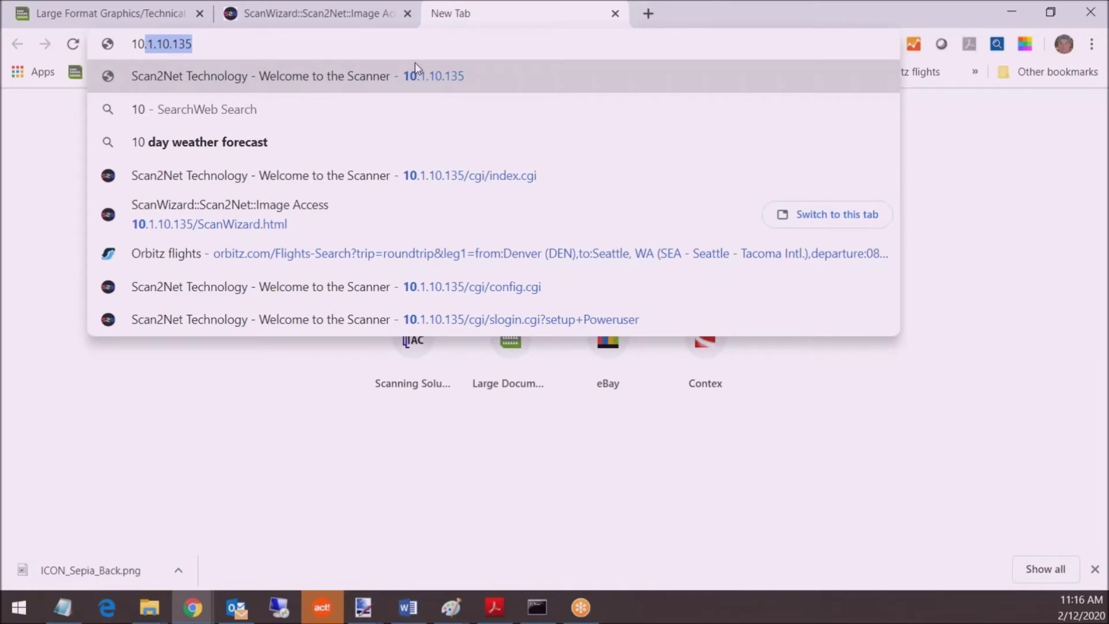
pyautogui.press('Return')
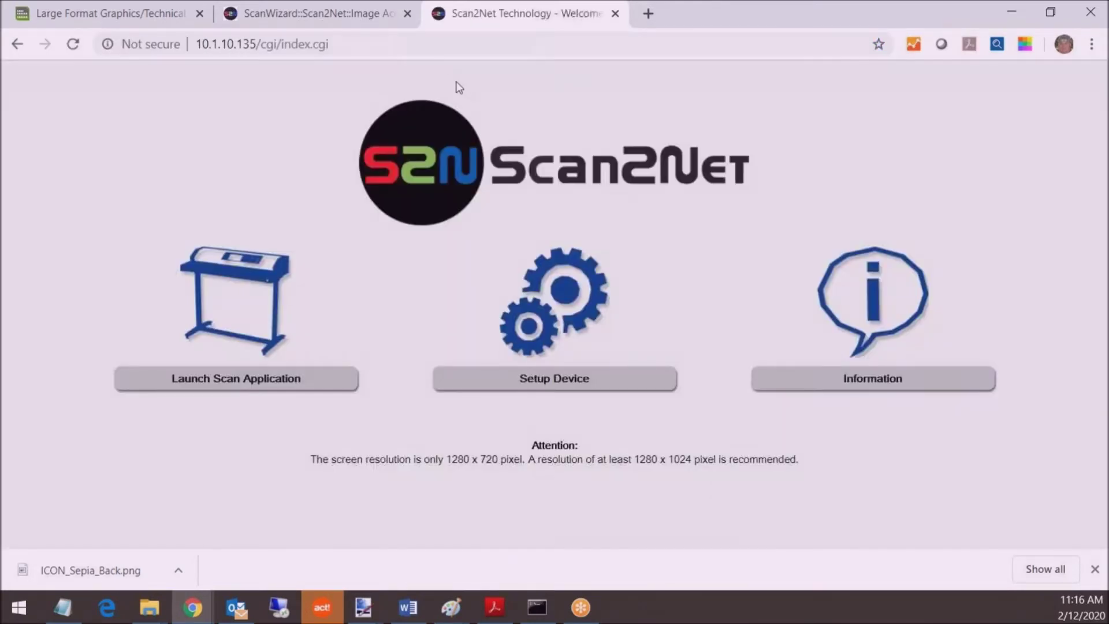
pyautogui.click(549, 386)
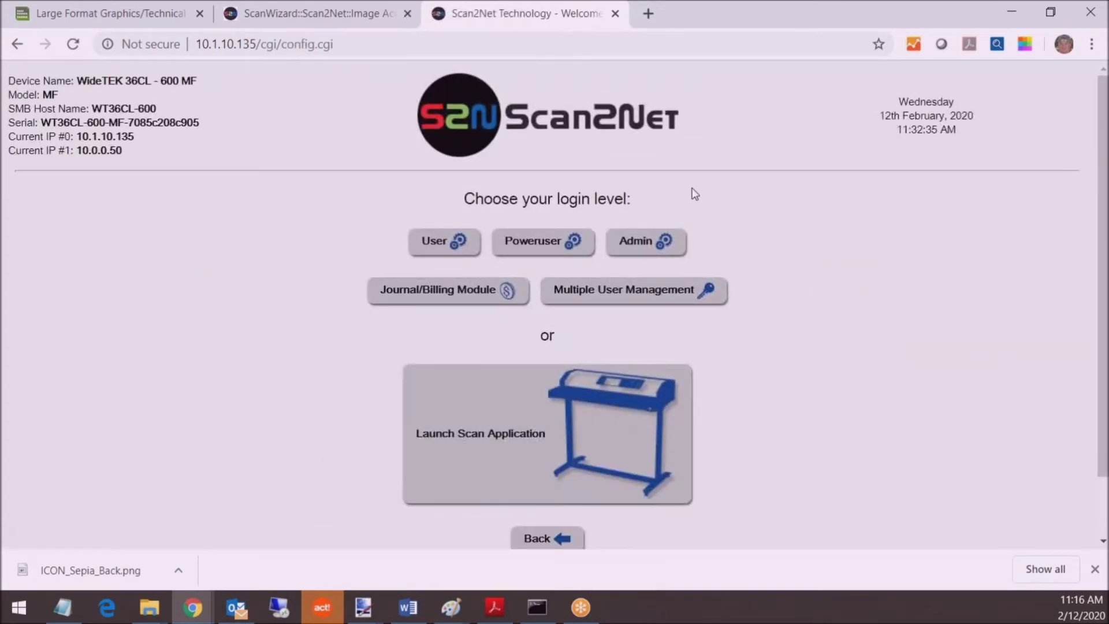
pyautogui.click(532, 249)
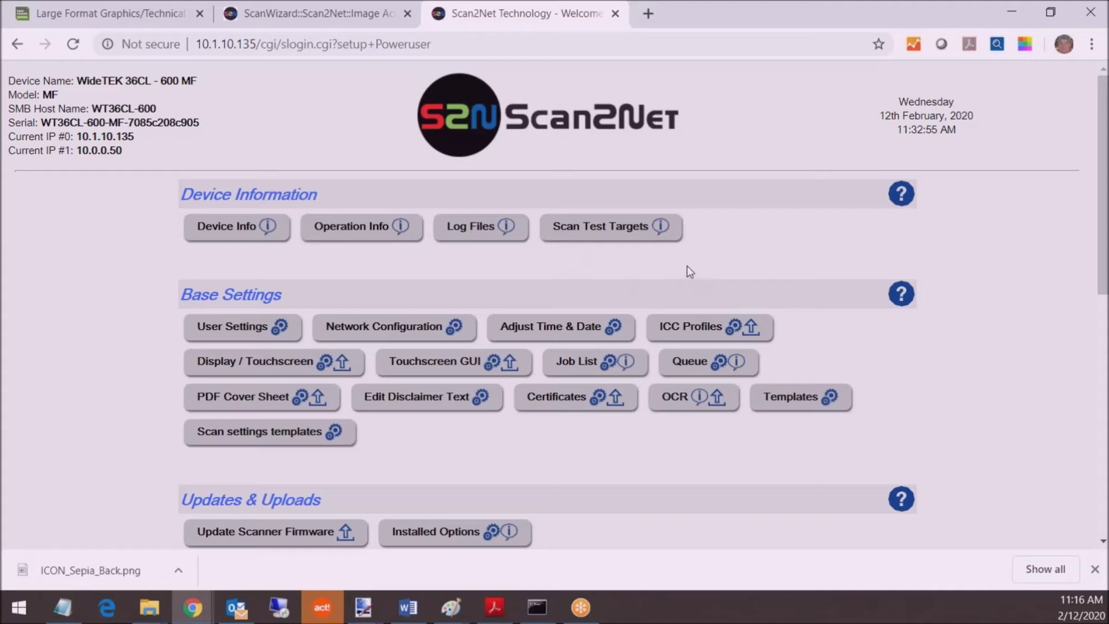
# Open the SMB Share configuration list in the device's base settings templates.
pyautogui.scroll(-1, 751, 262)
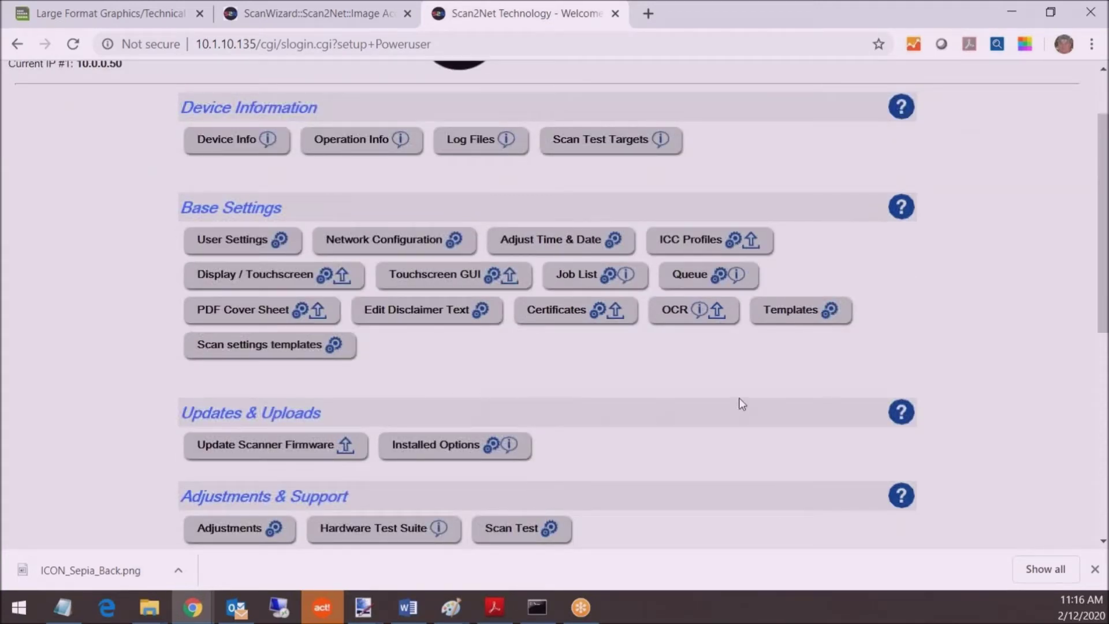
pyautogui.click(786, 319)
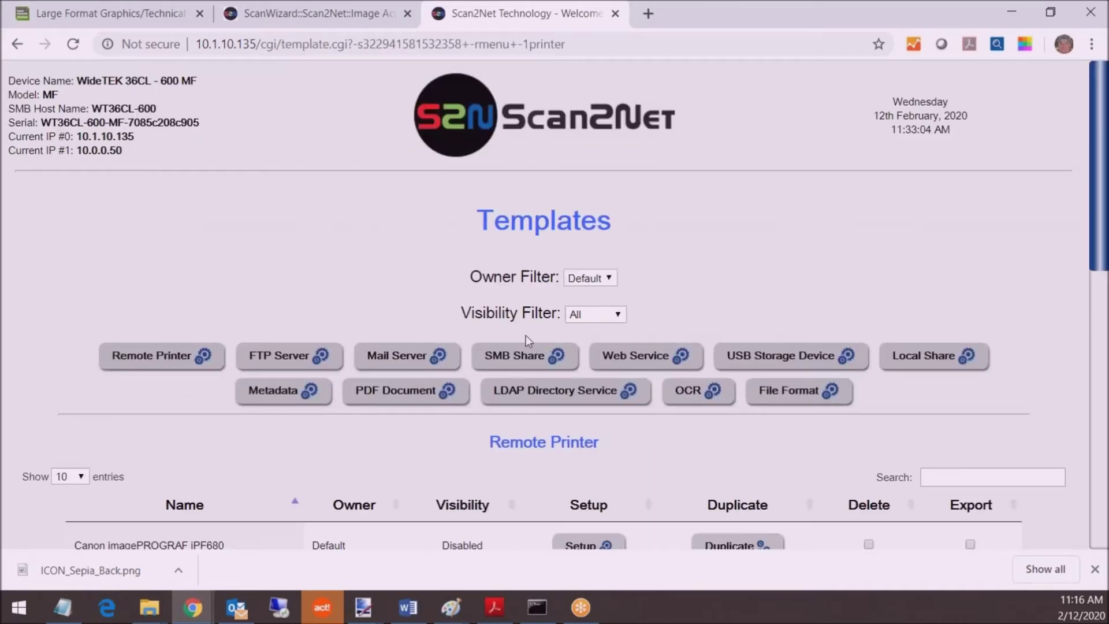
pyautogui.click(541, 357)
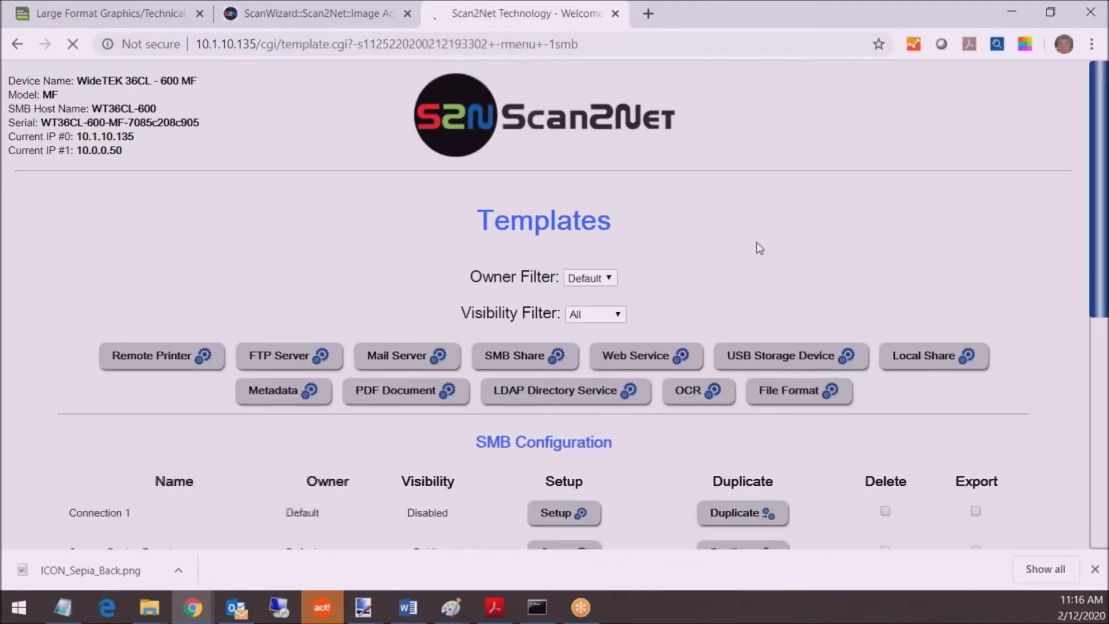
pyautogui.scroll(-3, 757, 254)
pyautogui.scroll(-3, 758, 254)
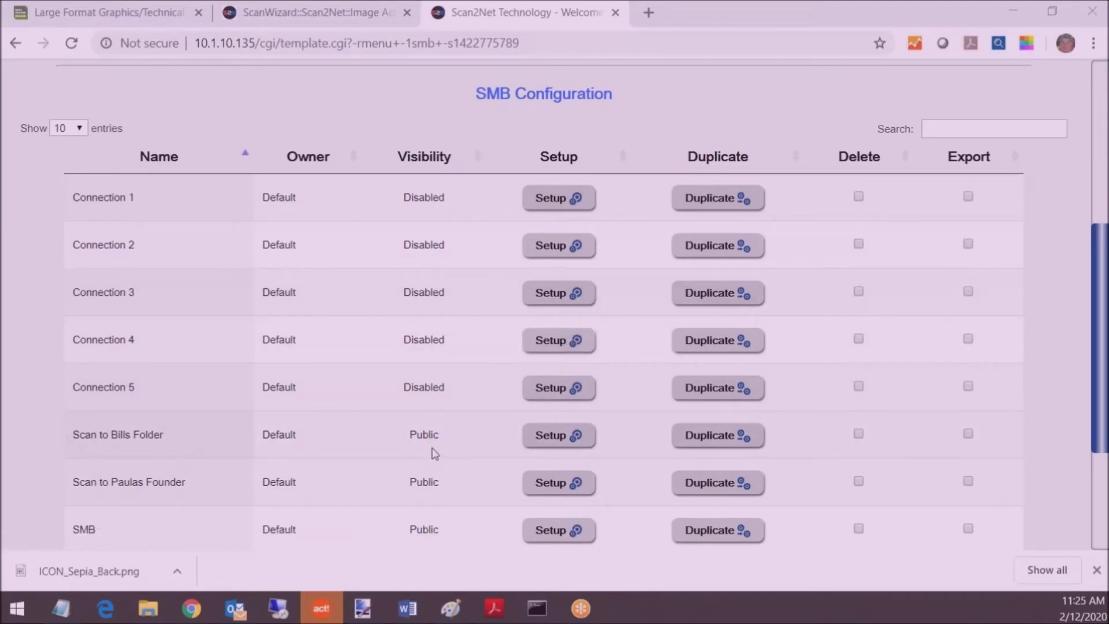
# Duplicate the Connection 5 SMB template and open the setup of the copy.
pyautogui.click(699, 399)
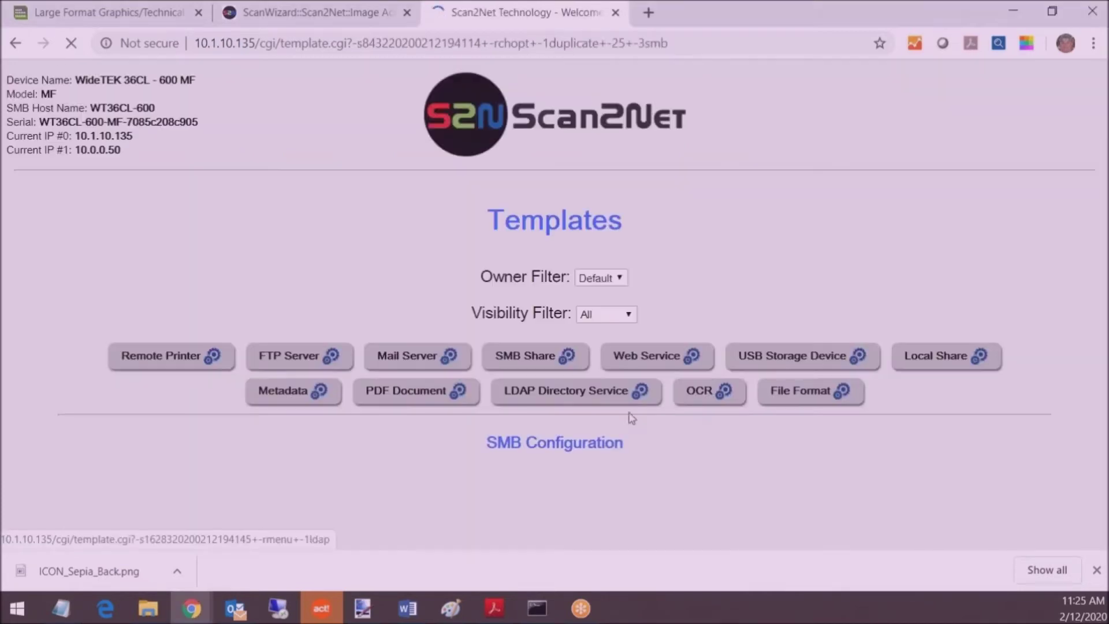
pyautogui.scroll(-10, 186, 394)
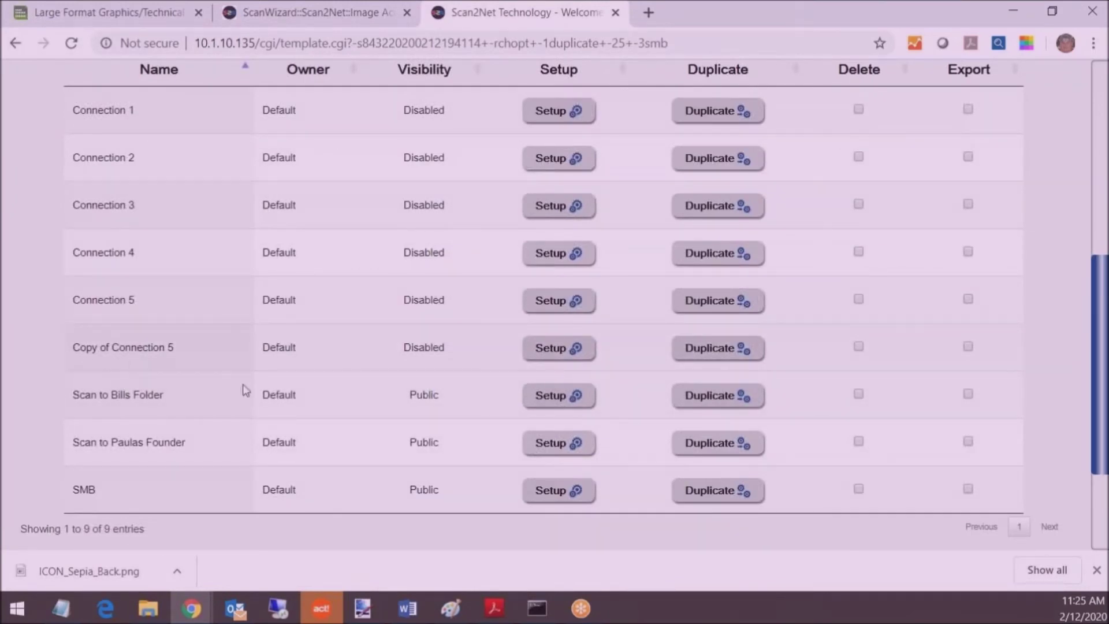
pyautogui.click(554, 353)
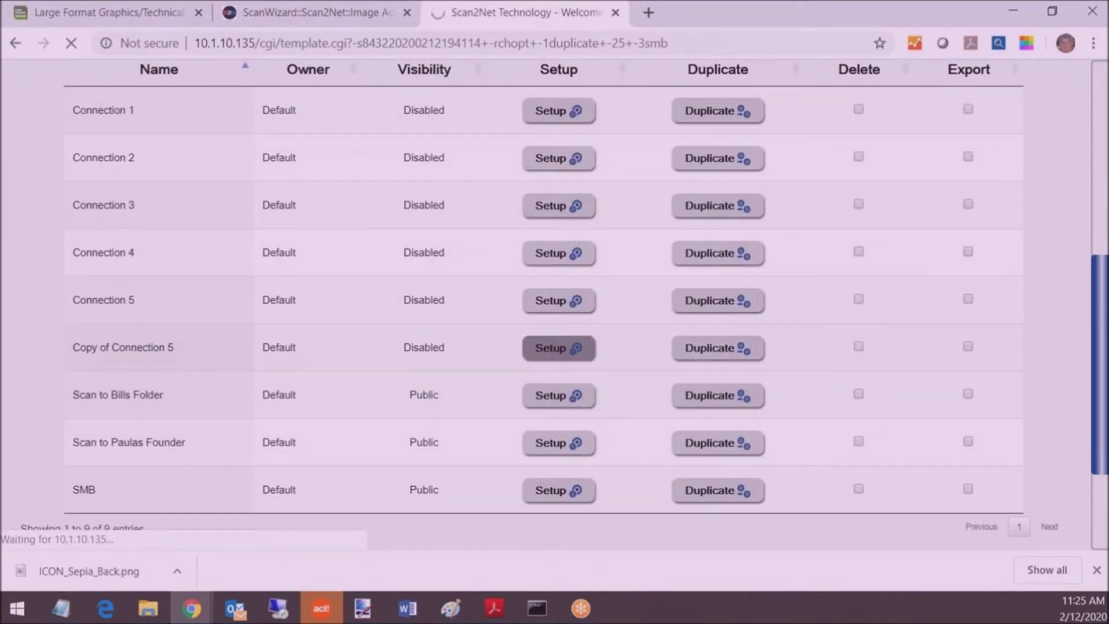
pyautogui.scroll(-2, 671, 342)
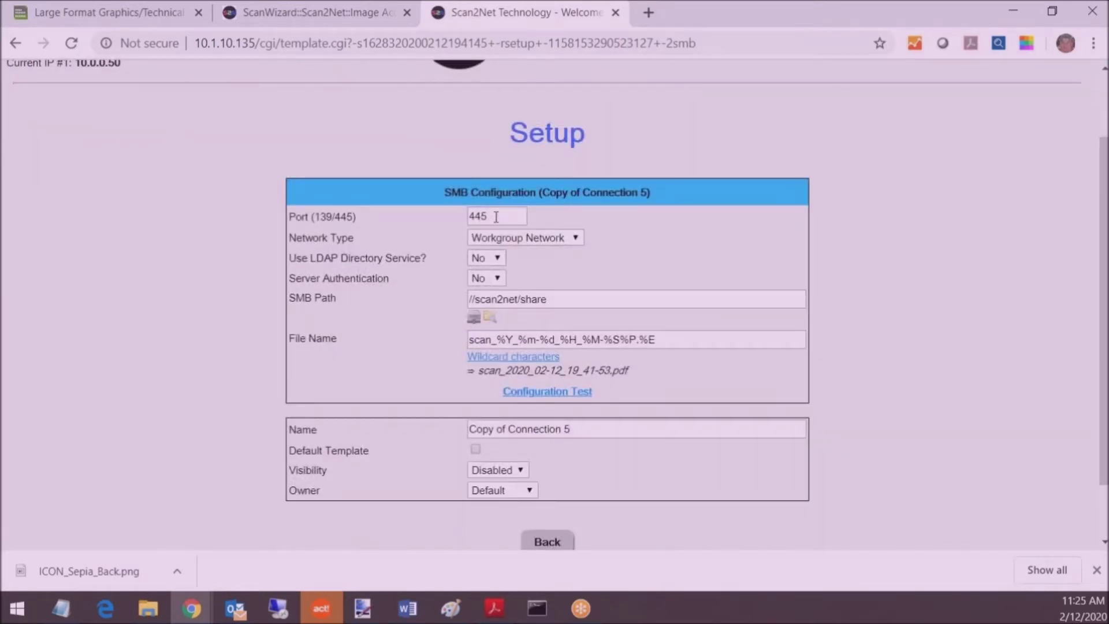
# Set Server Authentication to Yes and enter the network login name and the account password.
pyautogui.click(498, 278)
pyautogui.click(481, 296)
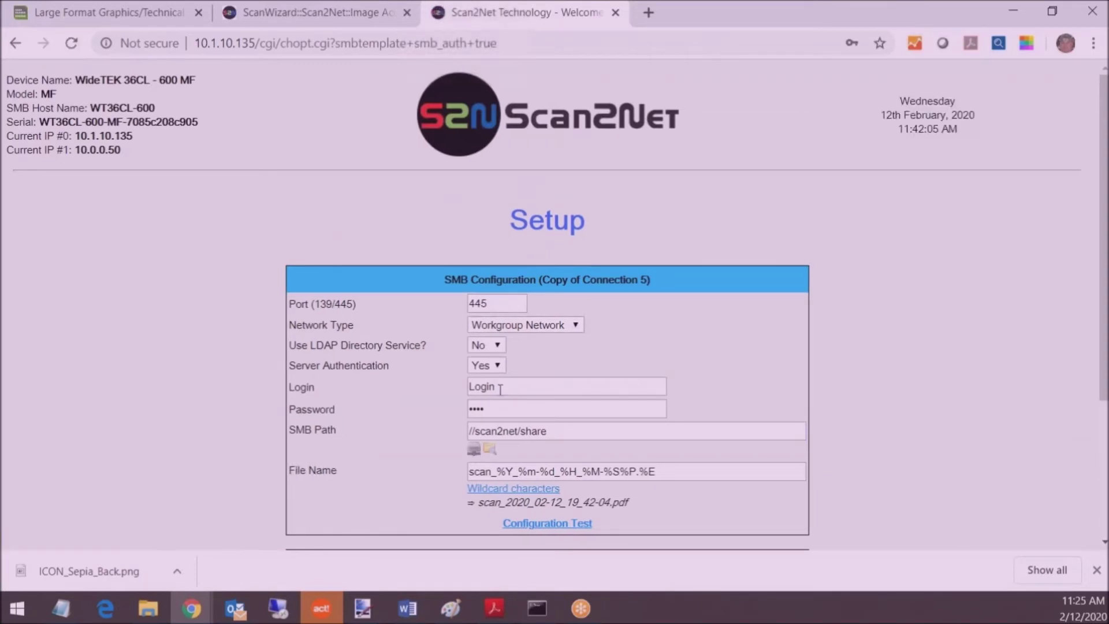
pyautogui.moveTo(504, 390); pyautogui.dragTo(440, 402)
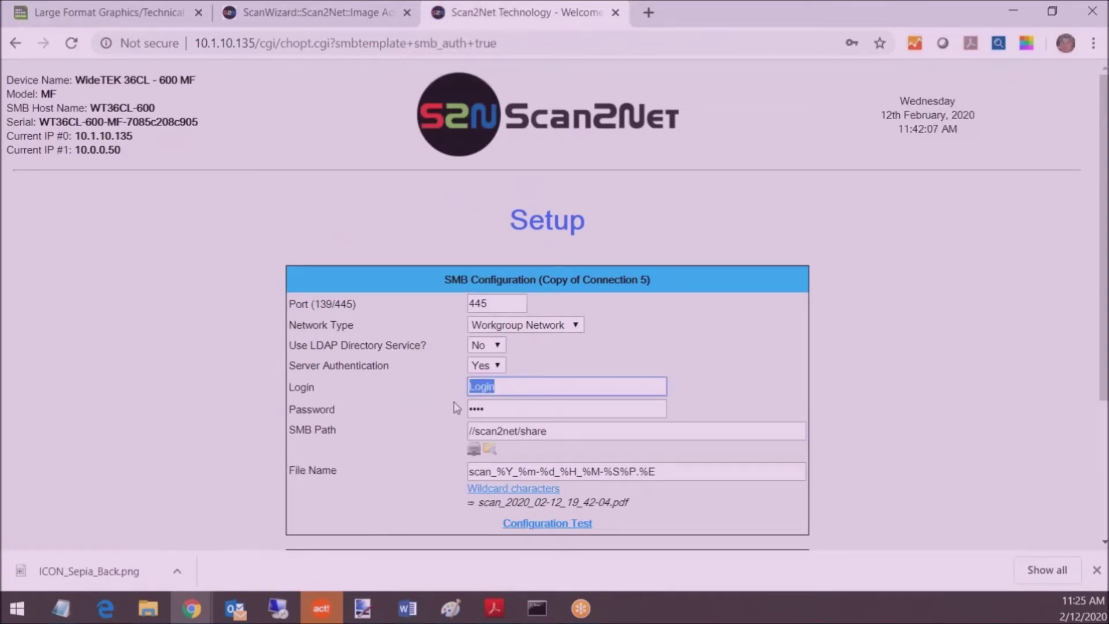
pyautogui.write('mlke')
pyautogui.press('Tab')
pyautogui.write('••••')
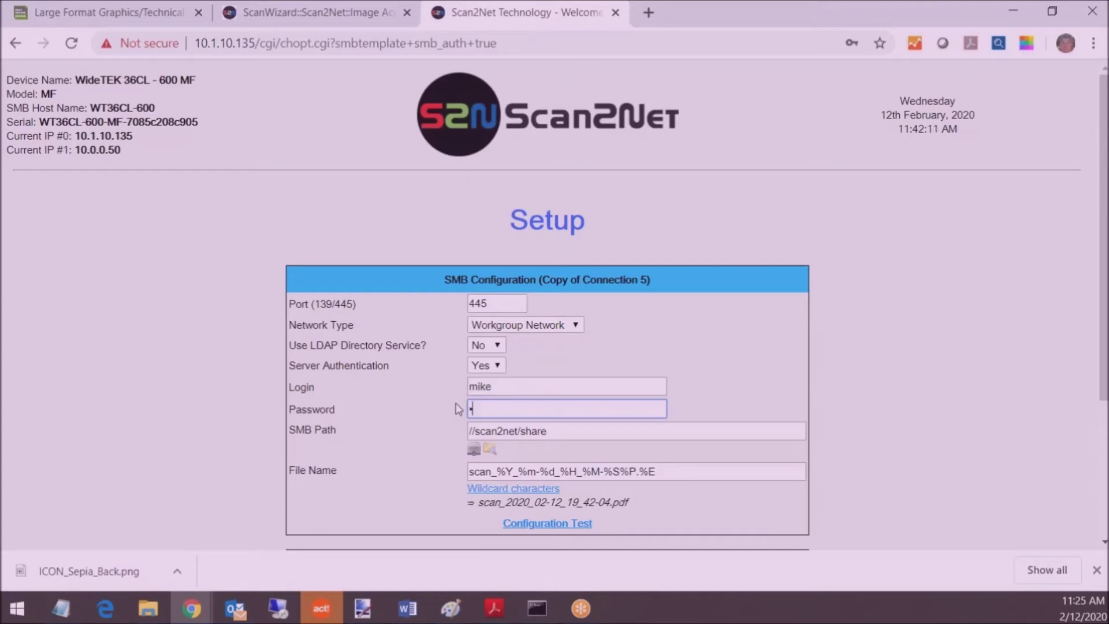
pyautogui.write('•••••••')
# Set the SMB path to the login user's documents folder under //10.1.10.5/users/ and run the configuration test.
pyautogui.moveTo(555, 433); pyautogui.dragTo(462, 437)
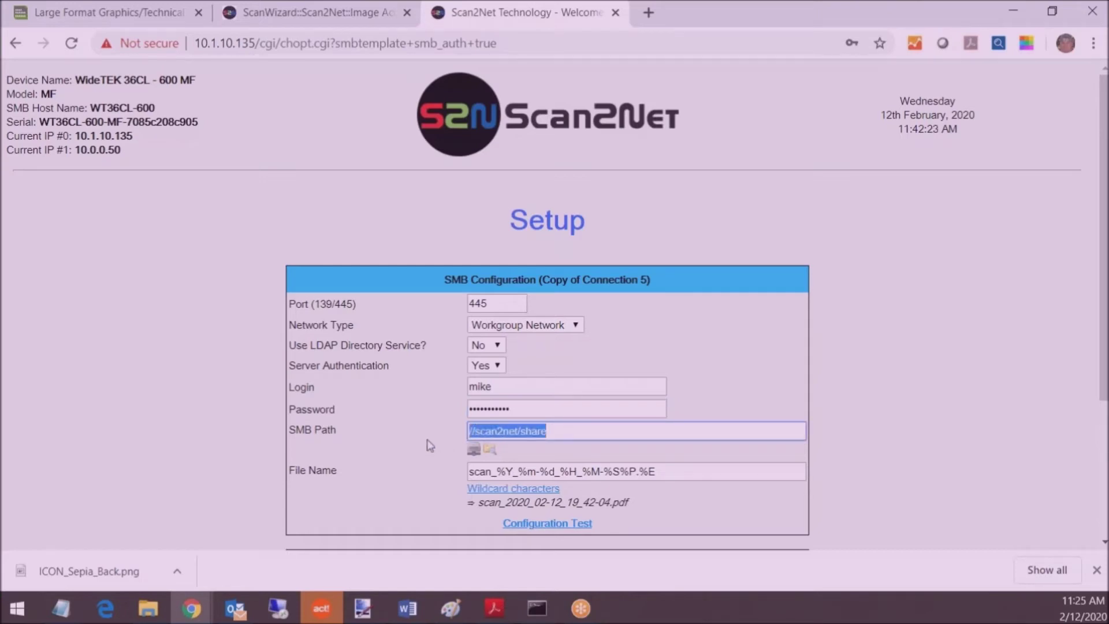
pyautogui.write('/')
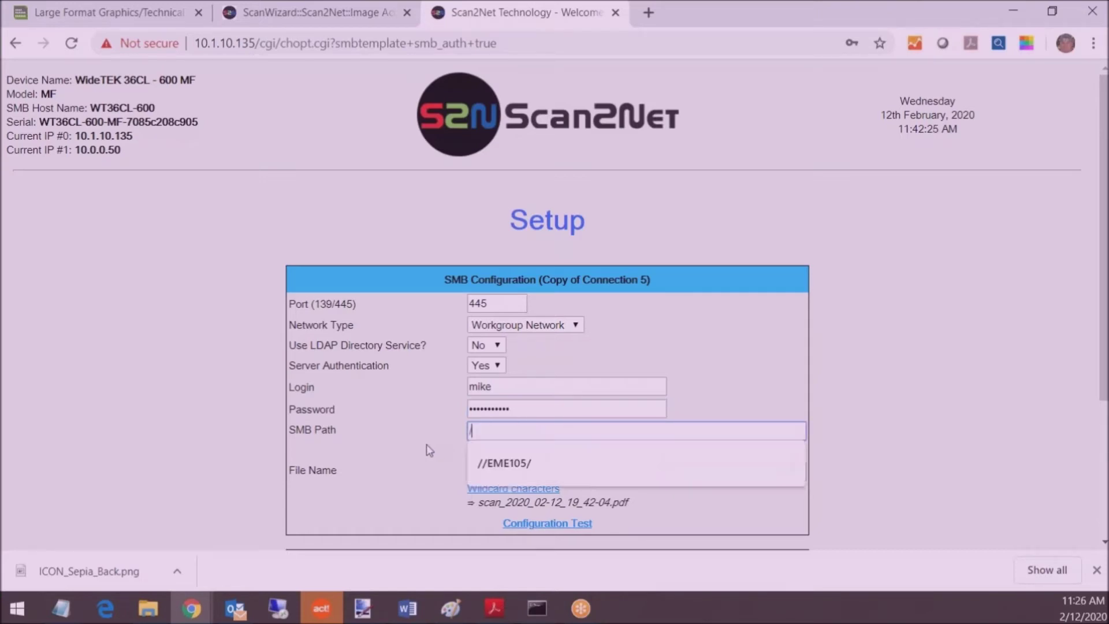
pyautogui.write('/10.1.1')
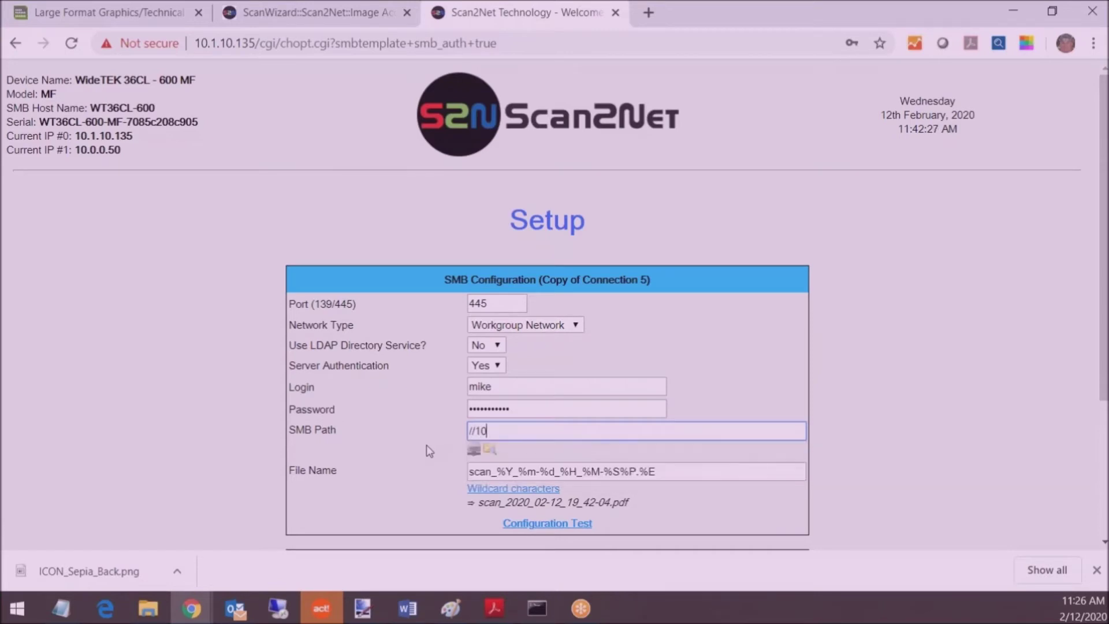
pyautogui.write('.1.10.5/users/mike/docu')
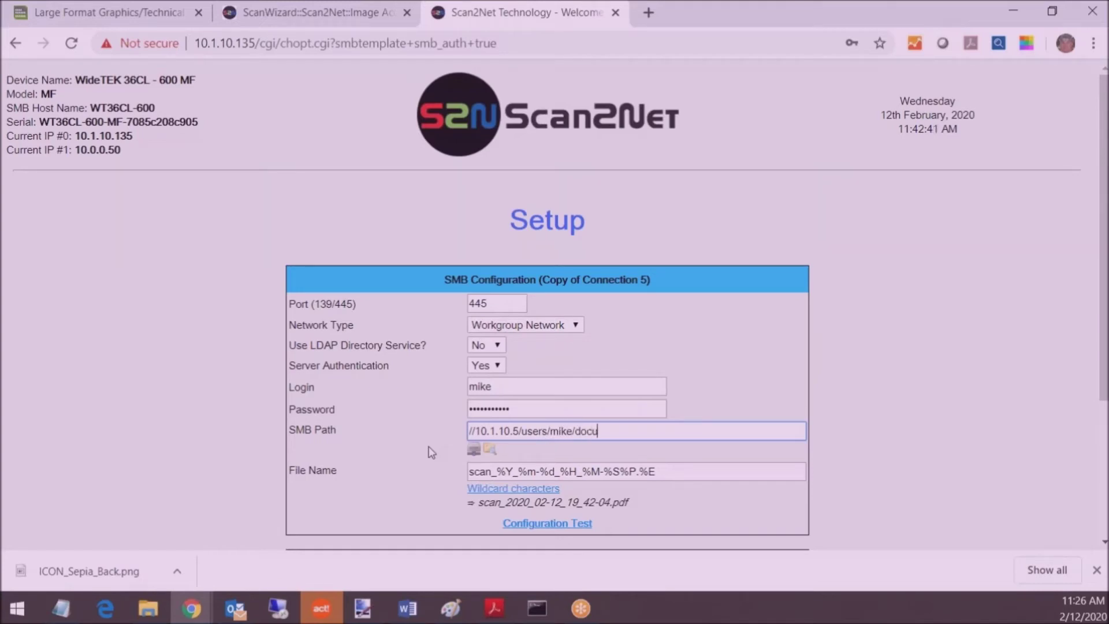
pyautogui.write('ments/')
pyautogui.scroll(-3, 693, 372)
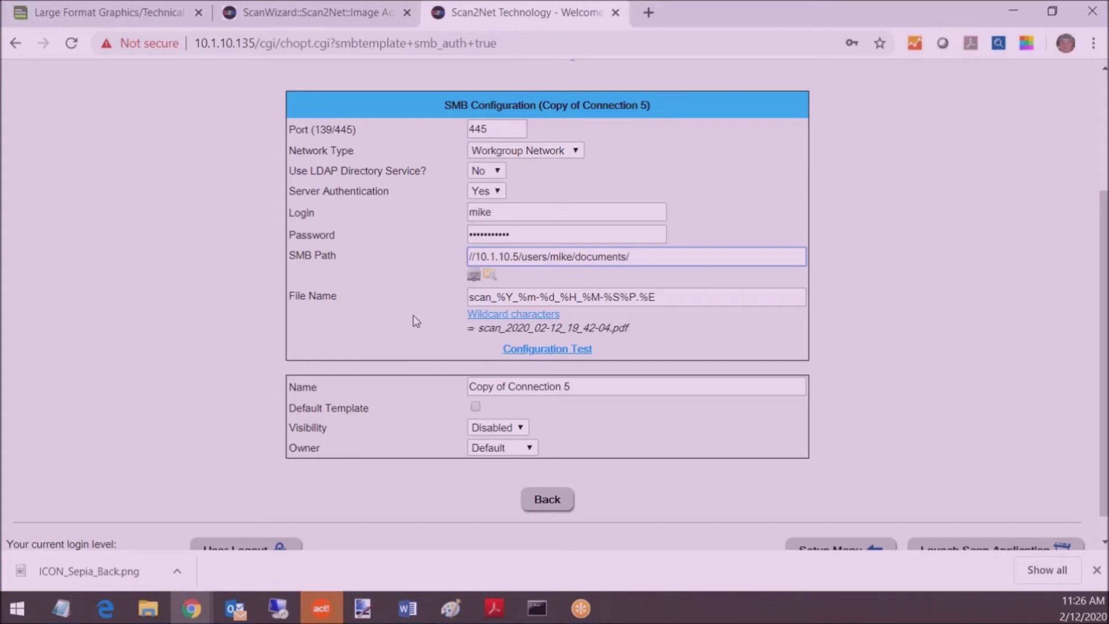
pyautogui.click(541, 352)
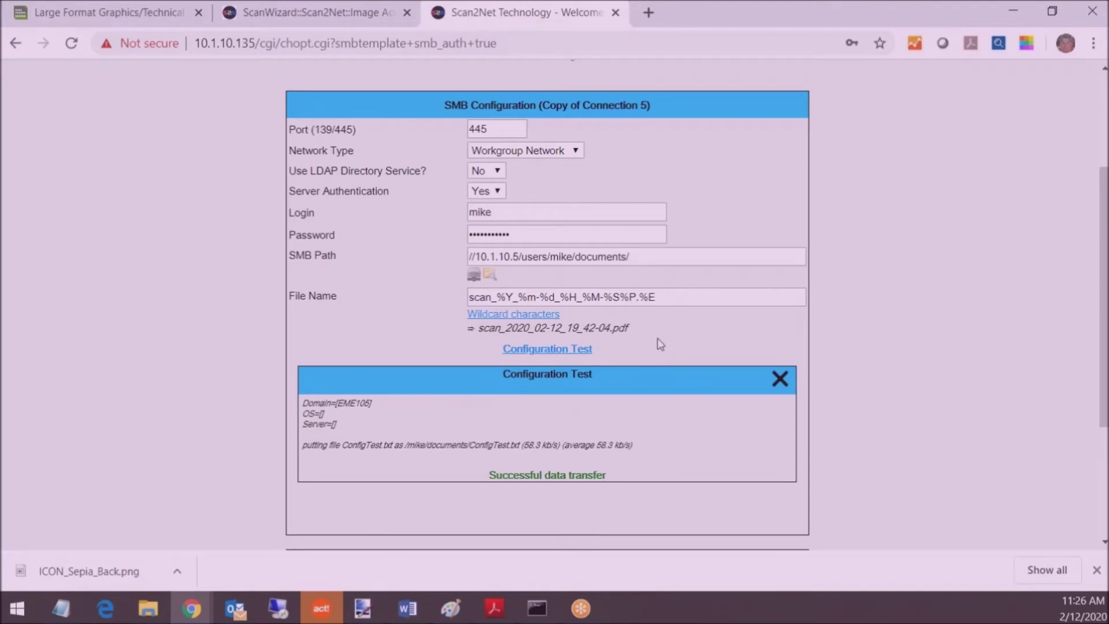
# Rename the template "Save to" followed by the login user's directory, and set its visibility to Public.
pyautogui.scroll(-1, 661, 345)
pyautogui.scroll(-3, 660, 344)
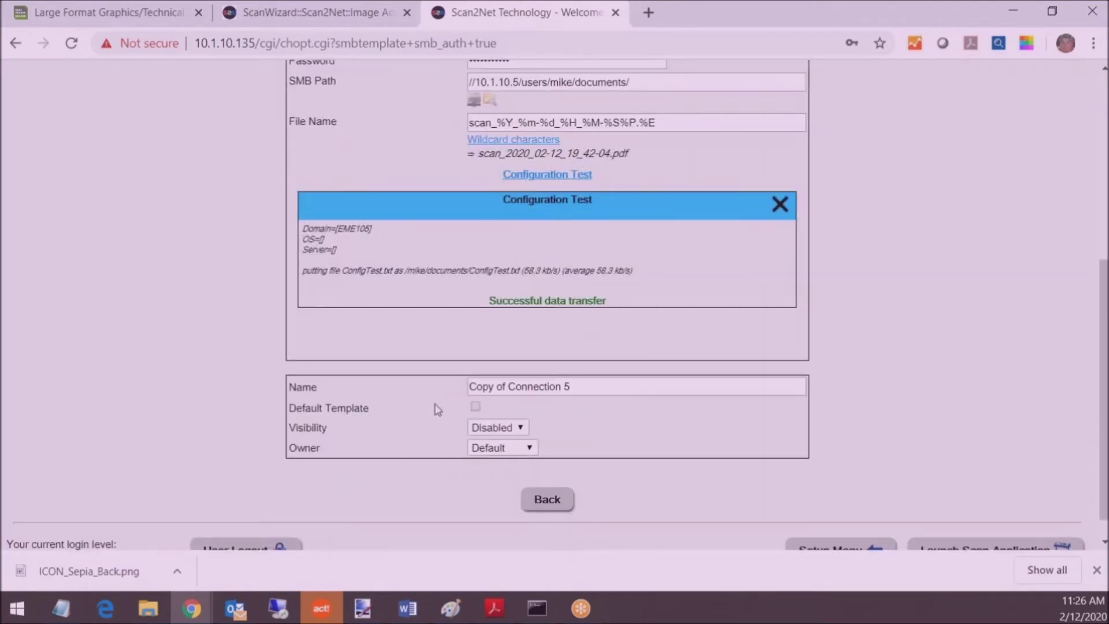
pyautogui.moveTo(576, 387); pyautogui.dragTo(450, 399)
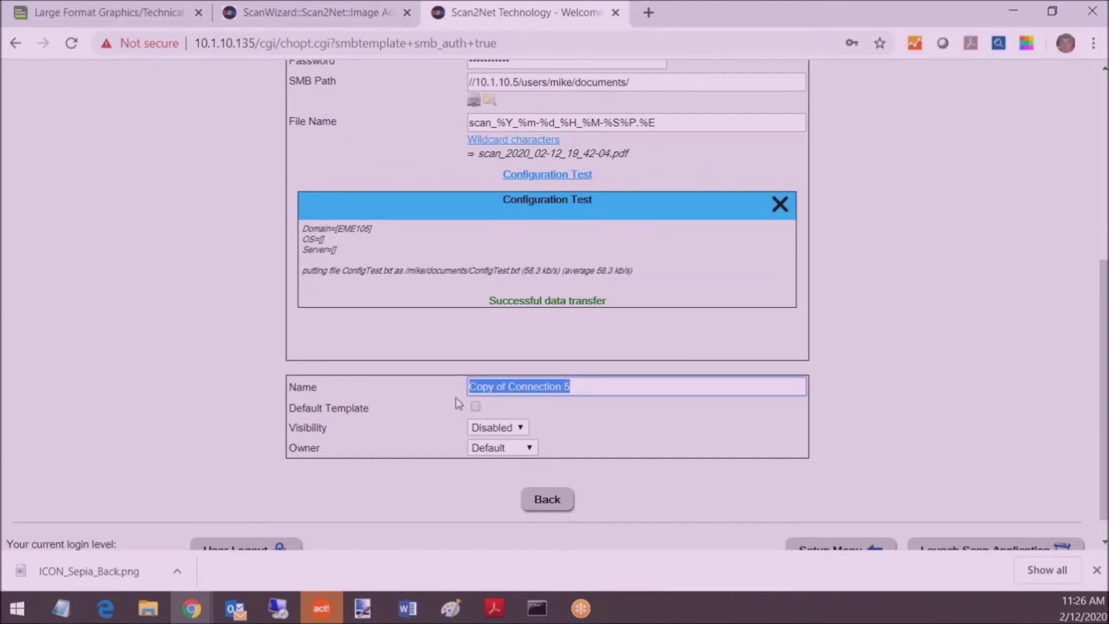
pyautogui.write('S')
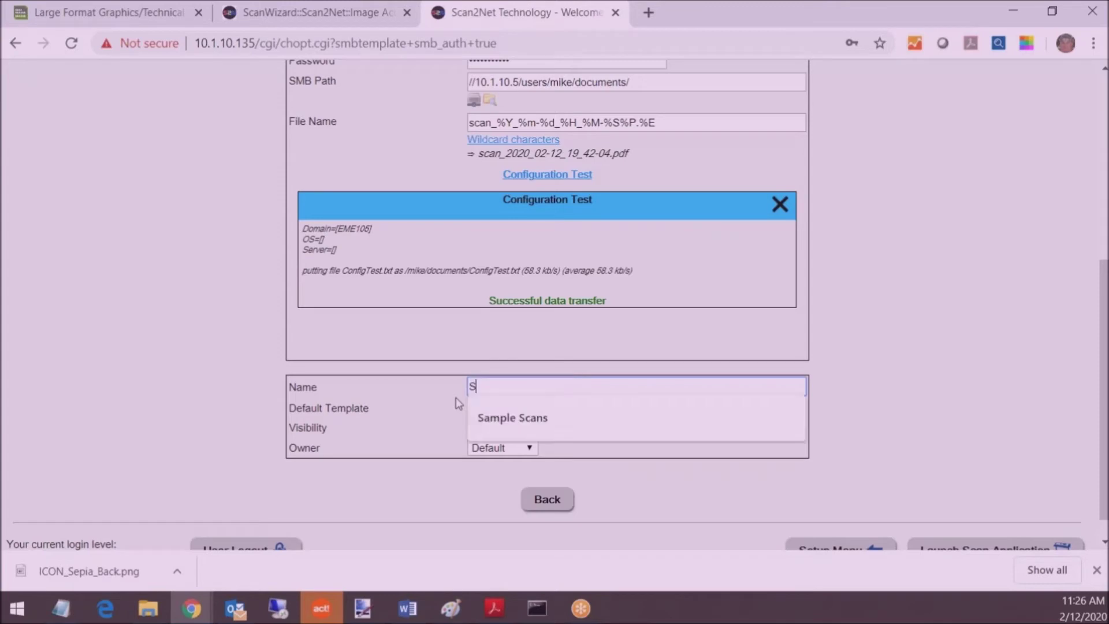
pyautogui.write("ave to Mike's")
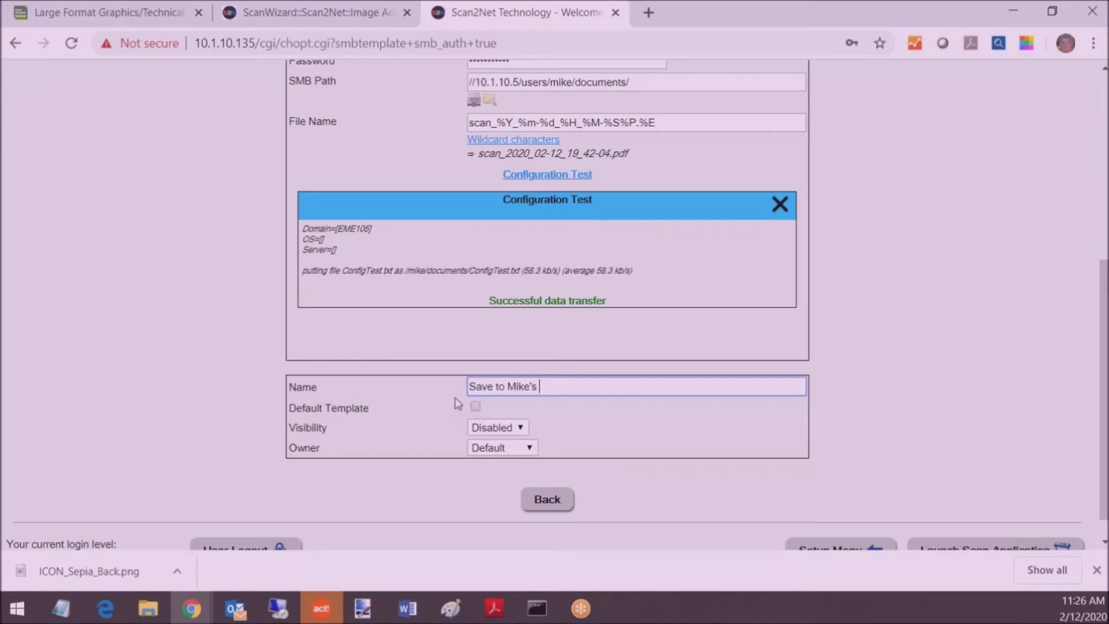
pyautogui.write(' Dirc')
pyautogui.write('ctory')
pyautogui.click(522, 428)
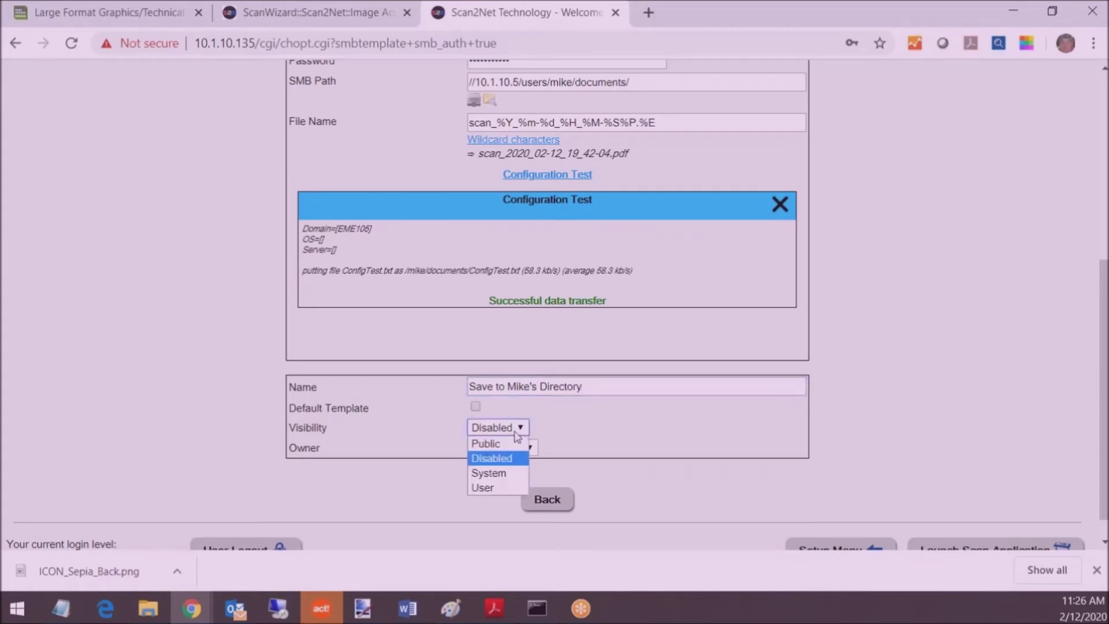
pyautogui.click(490, 441)
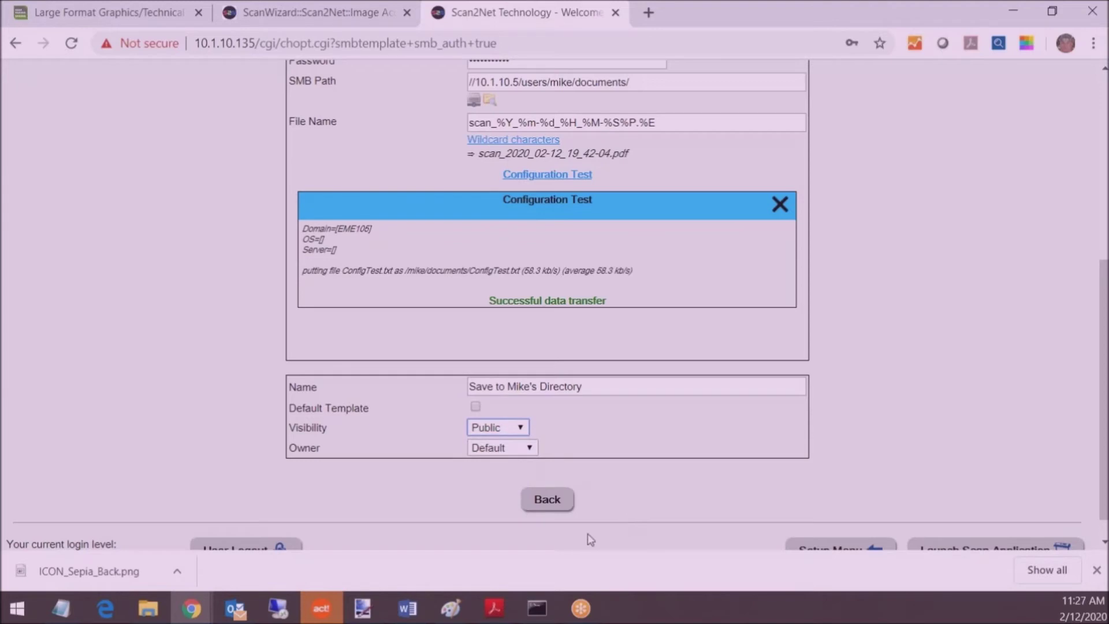
# Return to the SMB configuration list and check the entry of the renamed template.
pyautogui.click(537, 509)
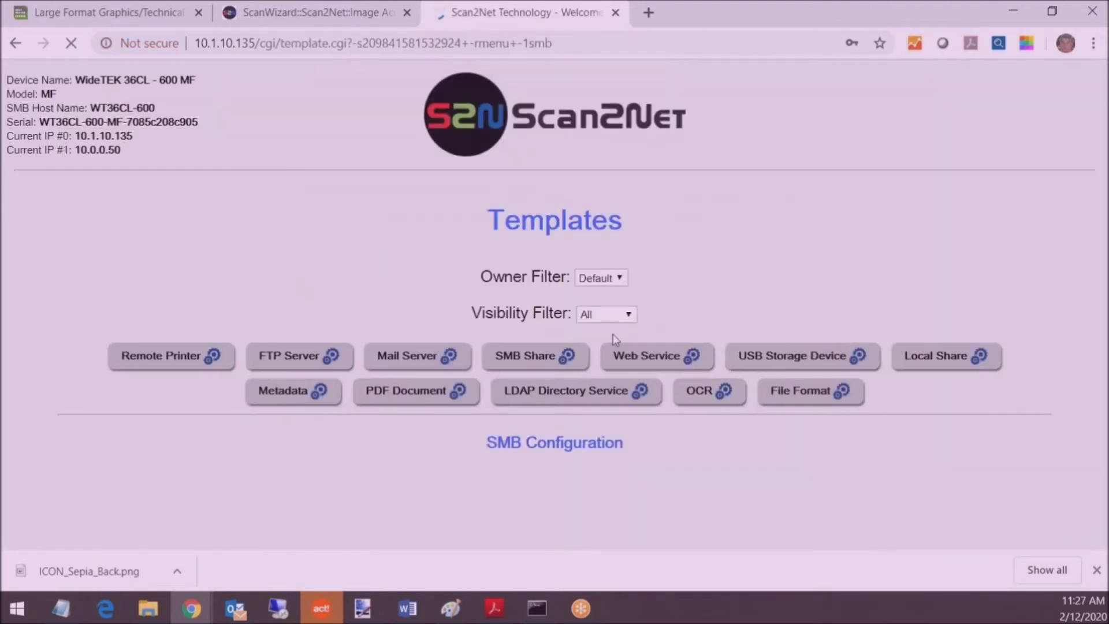
pyautogui.scroll(-5, 462, 384)
pyautogui.scroll(-2, 462, 384)
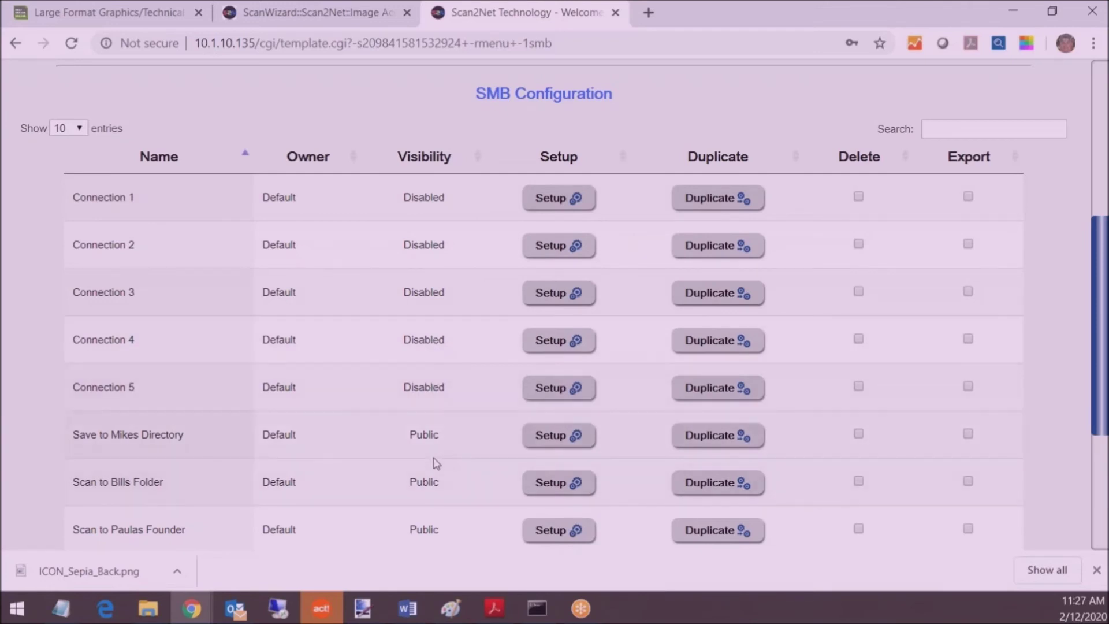
pyautogui.scroll(-2, 434, 460)
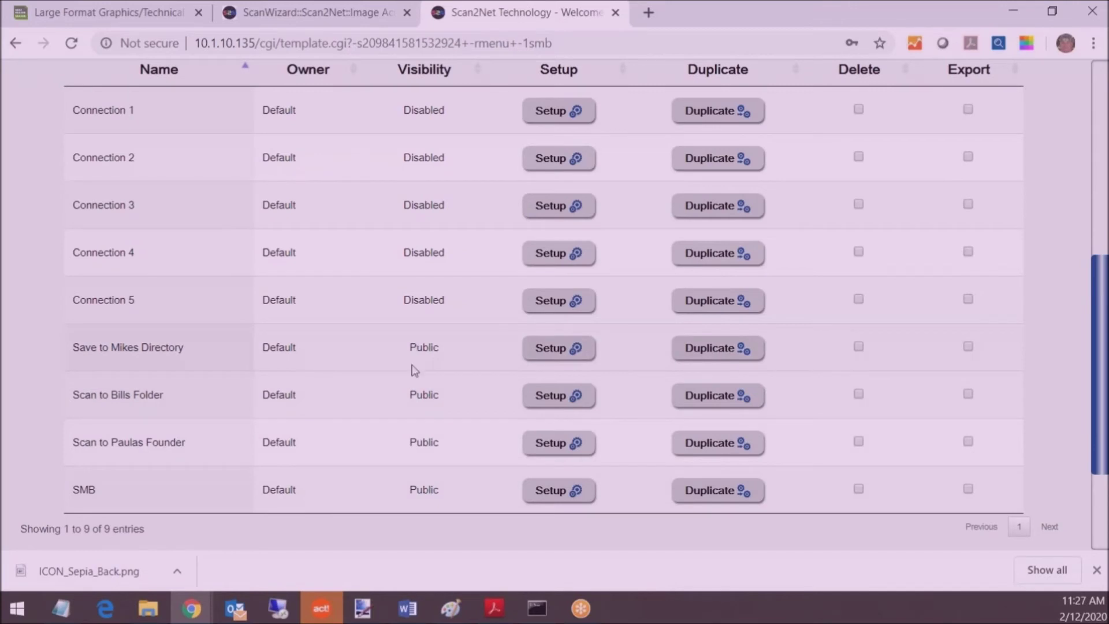
# Switch to the ScanWizard page, reload it and scan the document, checking the resulting preview.
pyautogui.click(277, 18)
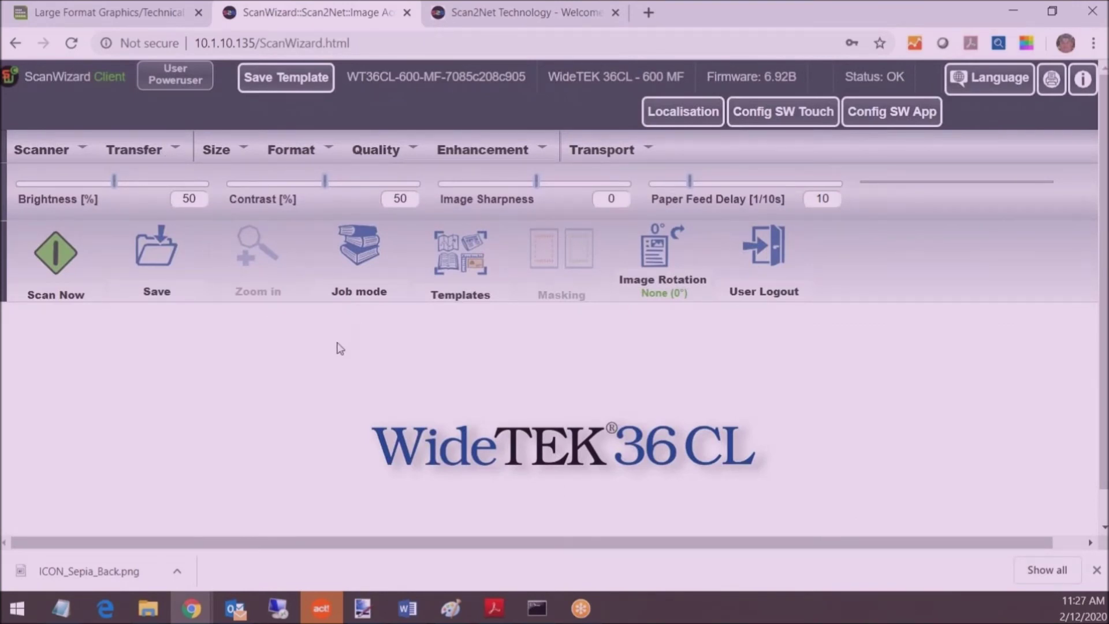
pyautogui.click(72, 42)
pyautogui.click(175, 152)
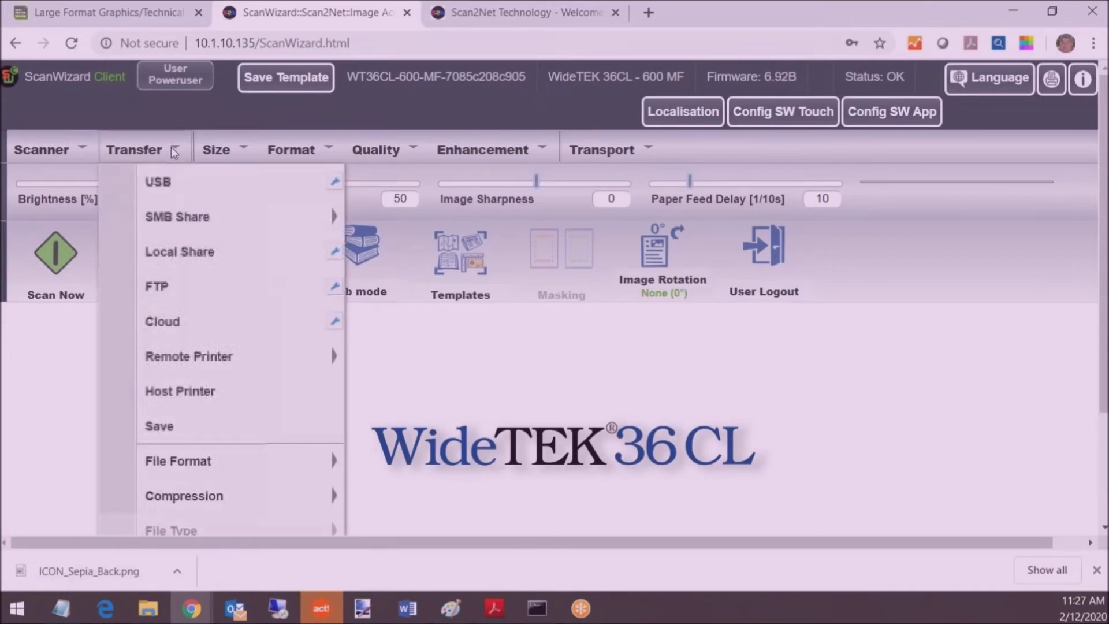
pyautogui.moveTo(182, 218)
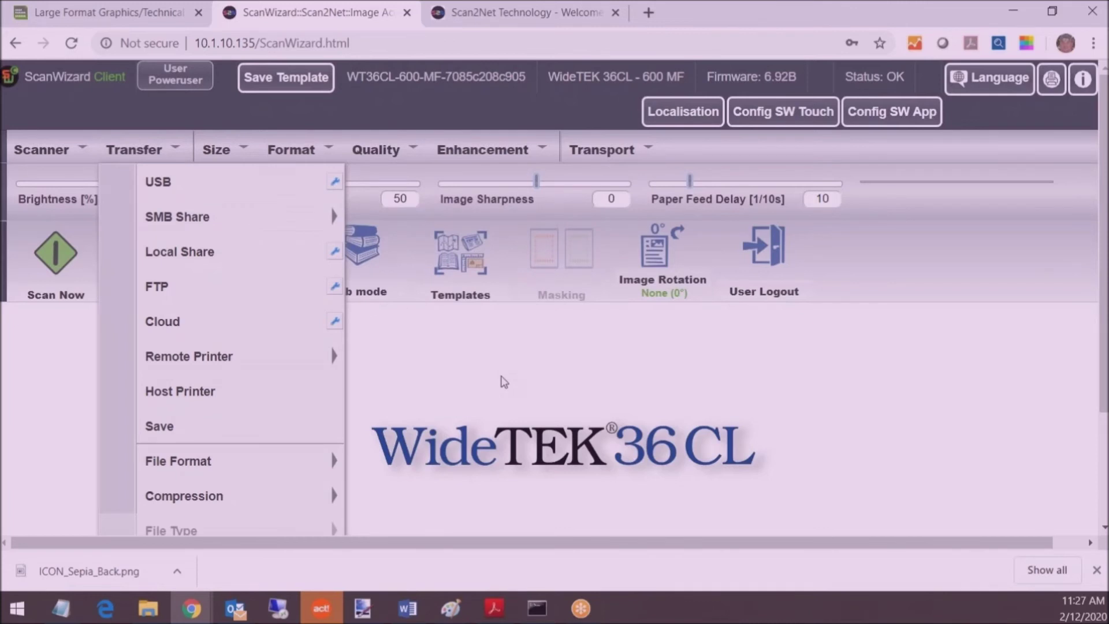
pyautogui.click(58, 252)
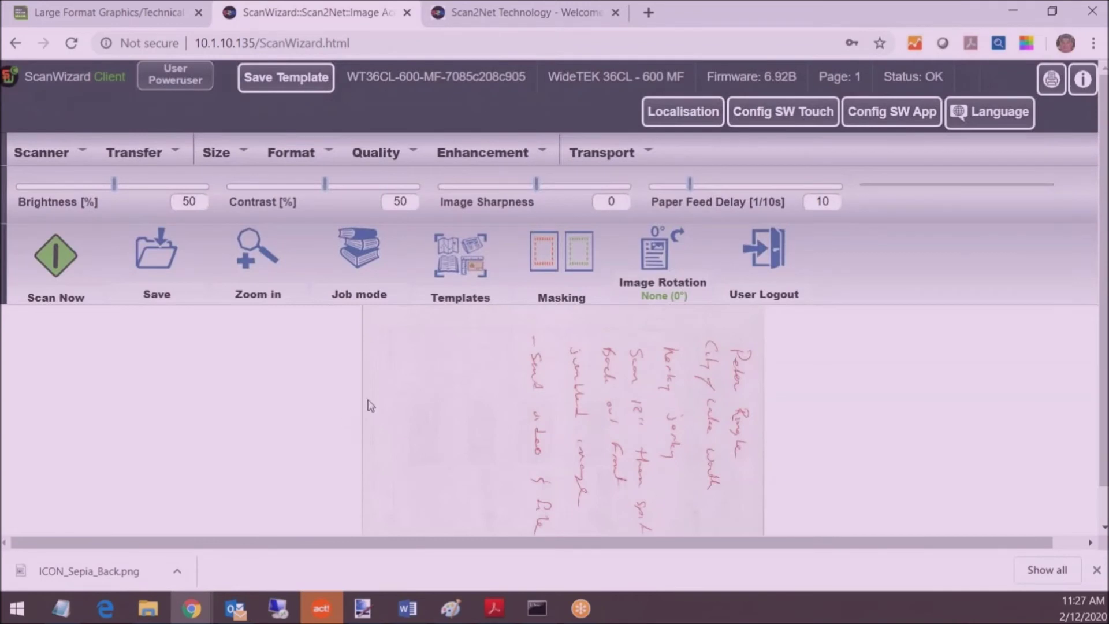
pyautogui.scroll(-2, 444, 390)
pyautogui.scroll(2, 444, 390)
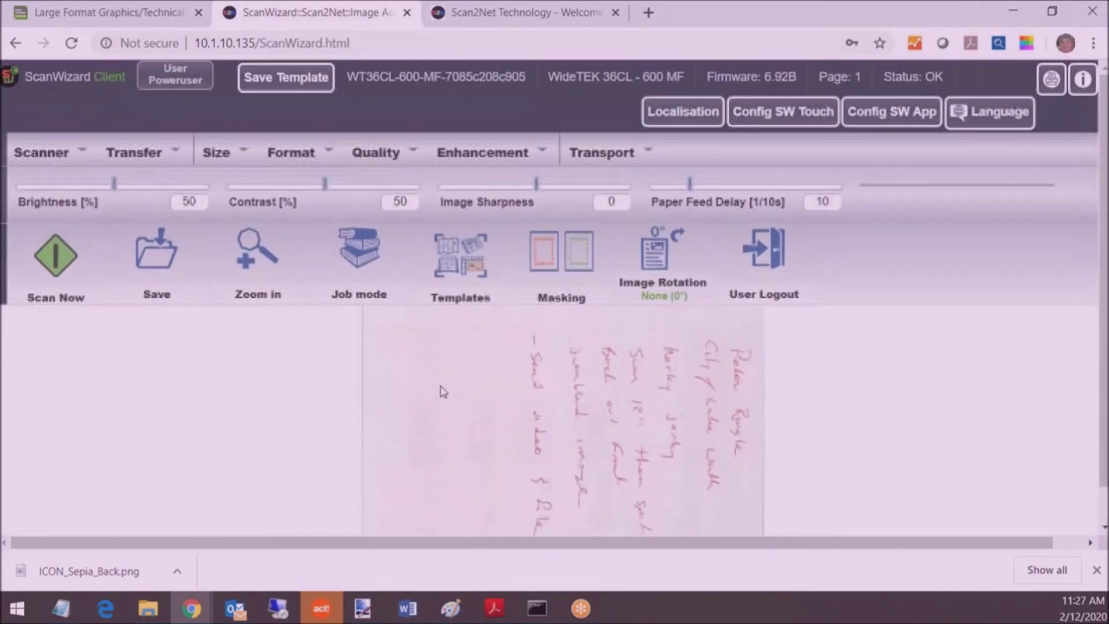
# Transfer the scanned image to the login user's SMB share directory and to the SMB share folder listed directly above it.
pyautogui.click(177, 148)
pyautogui.moveTo(259, 219)
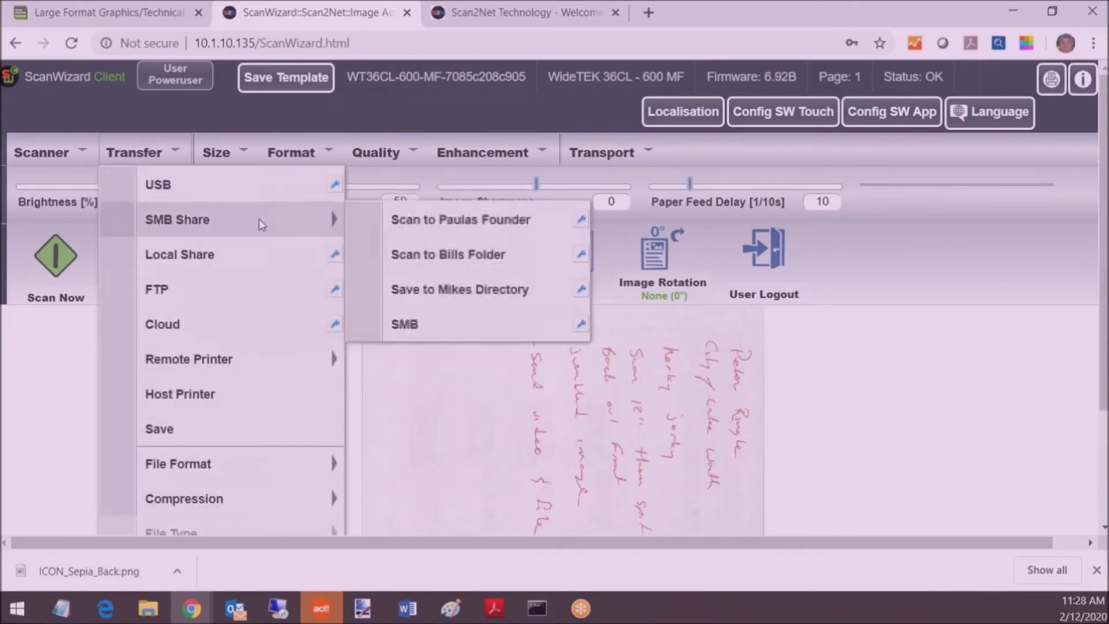
pyautogui.click(434, 290)
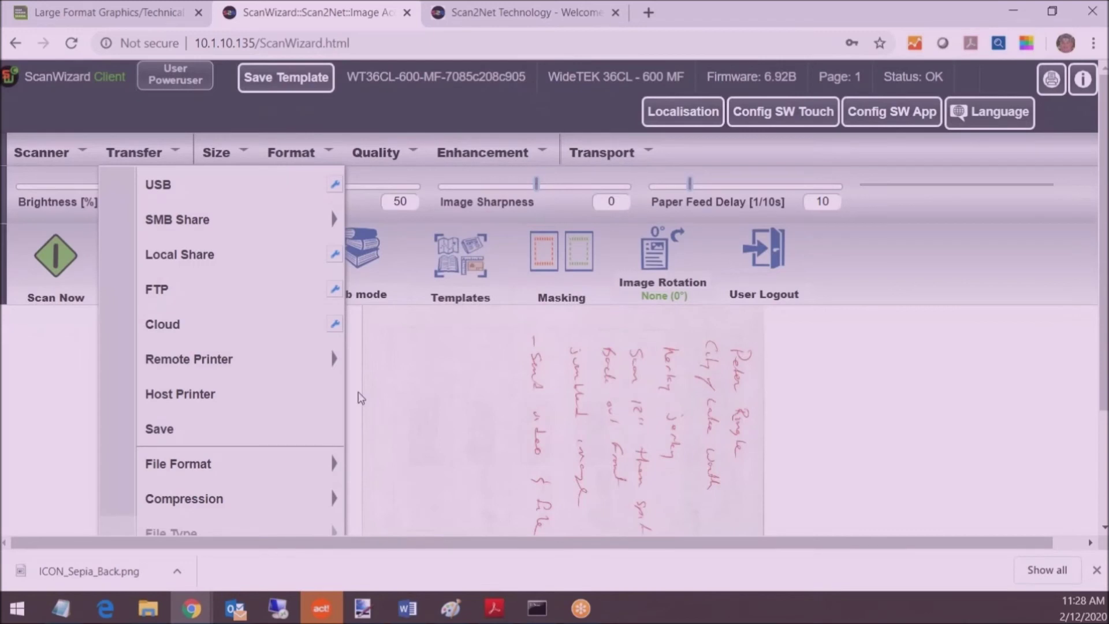
pyautogui.moveTo(303, 218)
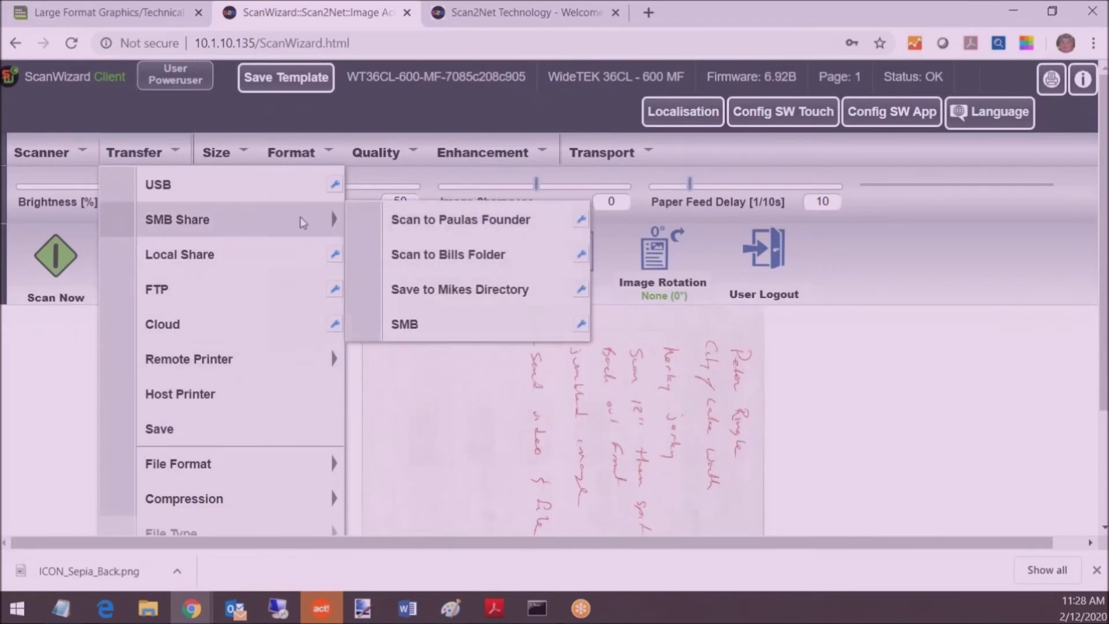
pyautogui.click(428, 261)
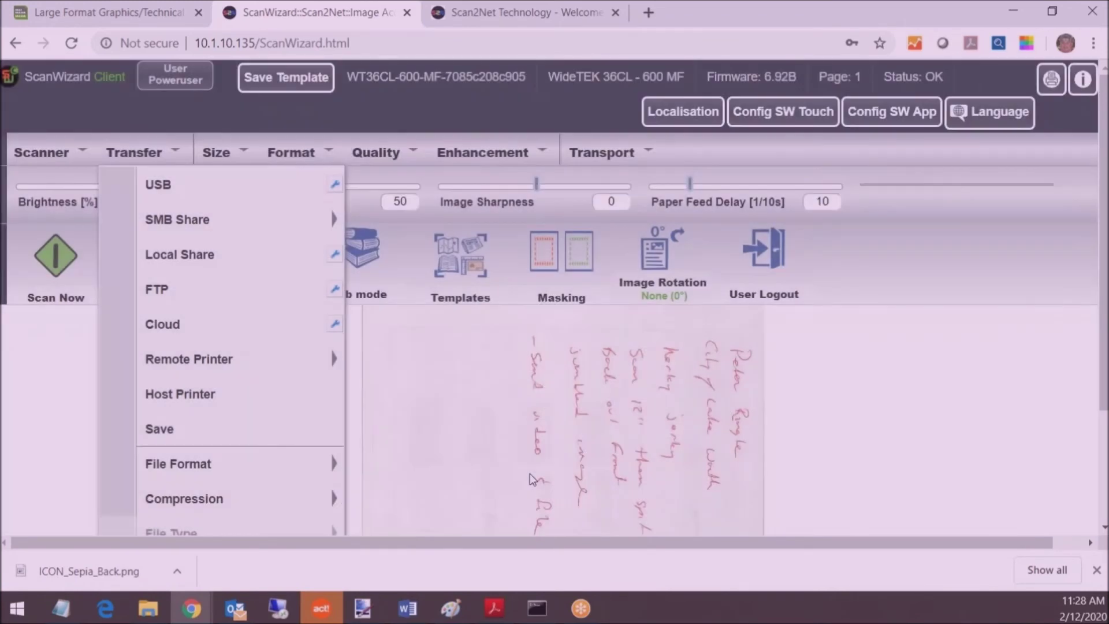
pyautogui.click(439, 461)
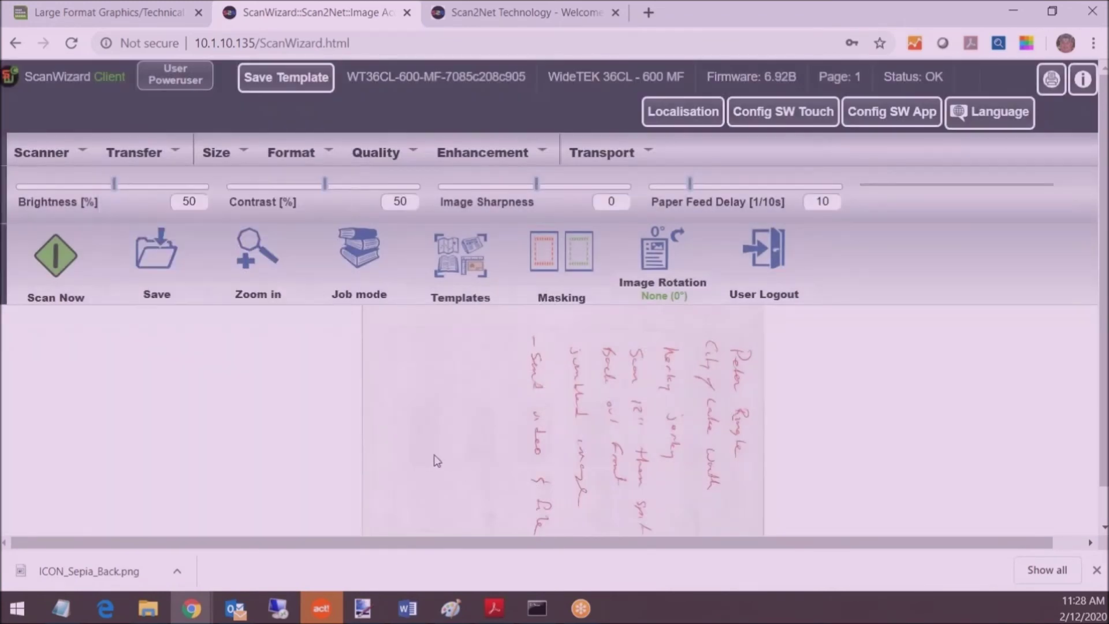
# Start job mode and scan the document as the first image of the job.
pyautogui.click(362, 253)
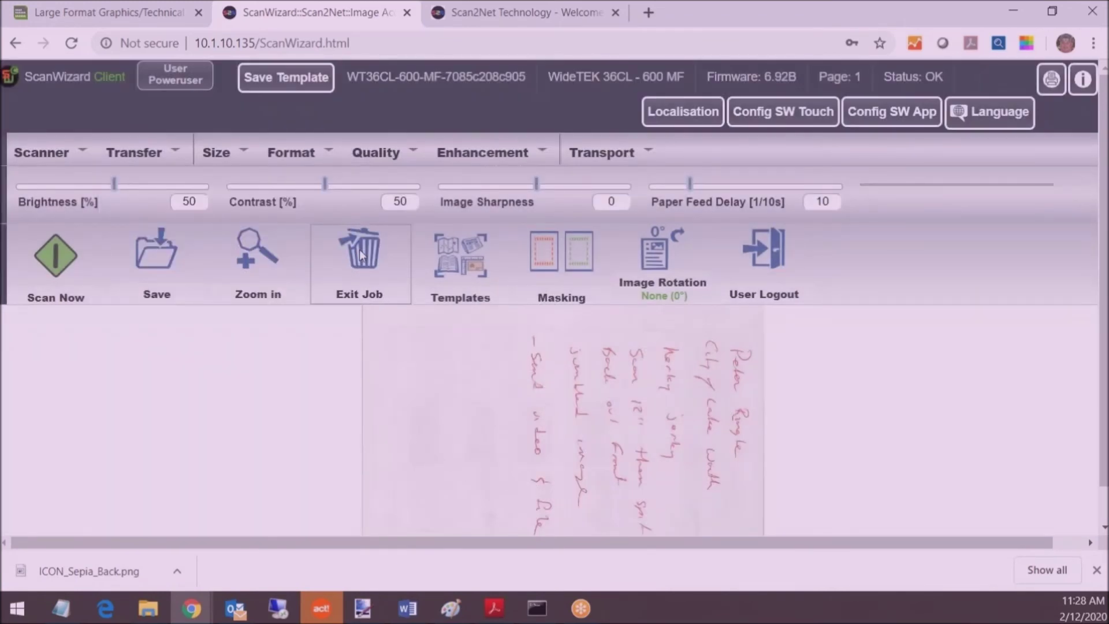
pyautogui.click(52, 254)
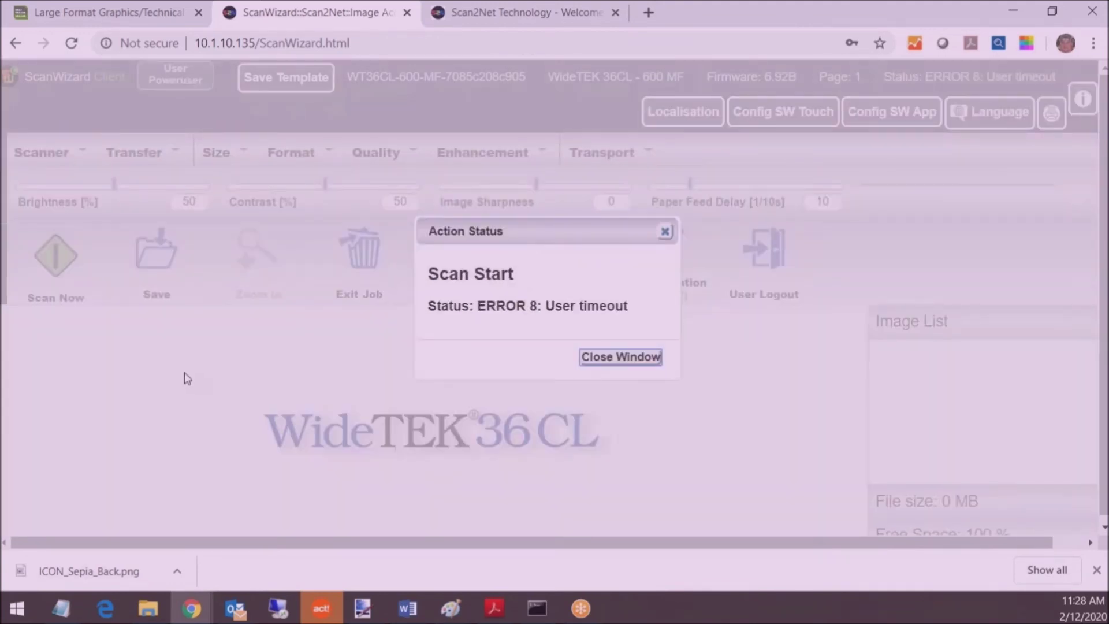
pyautogui.click(595, 358)
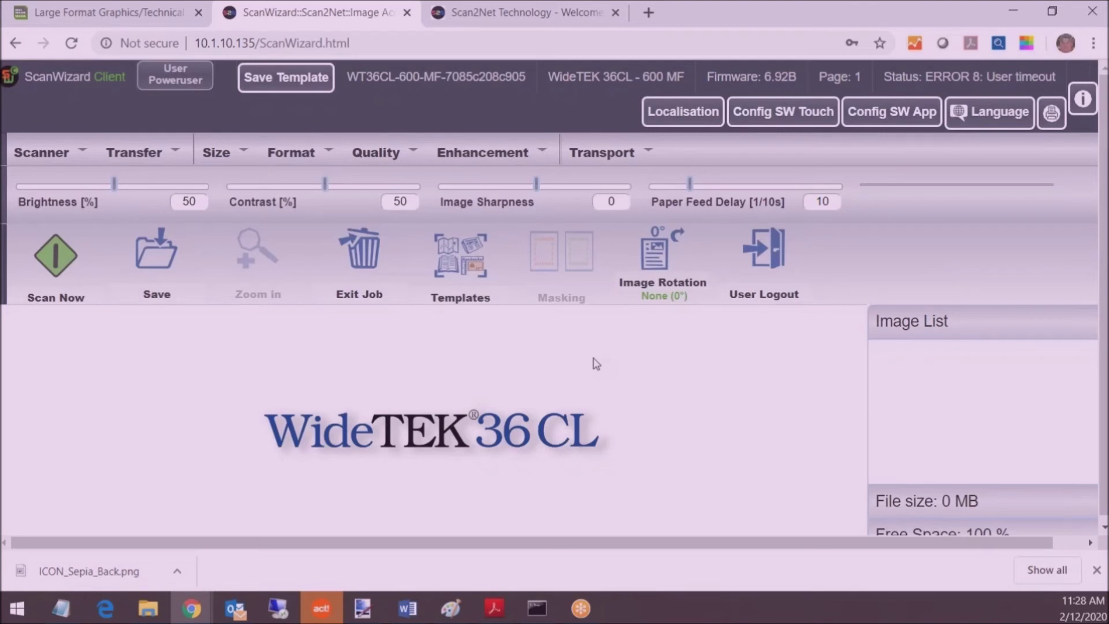
pyautogui.click(56, 260)
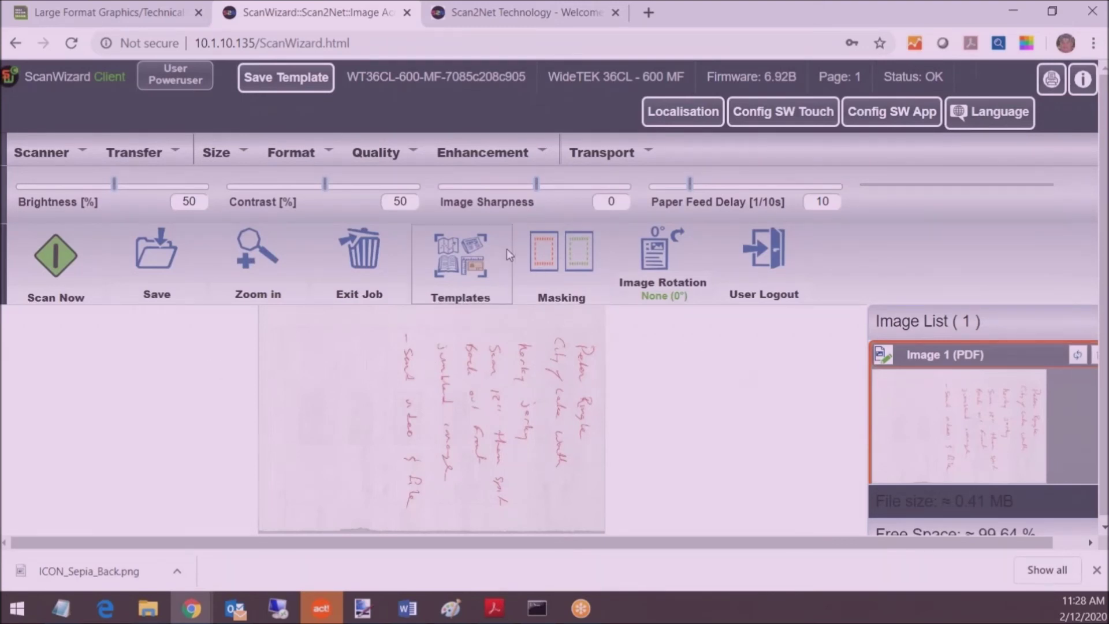
# Set the transport's Document Output to Rewind and scan two more images into the job.
pyautogui.click(644, 151)
pyautogui.moveTo(650, 259)
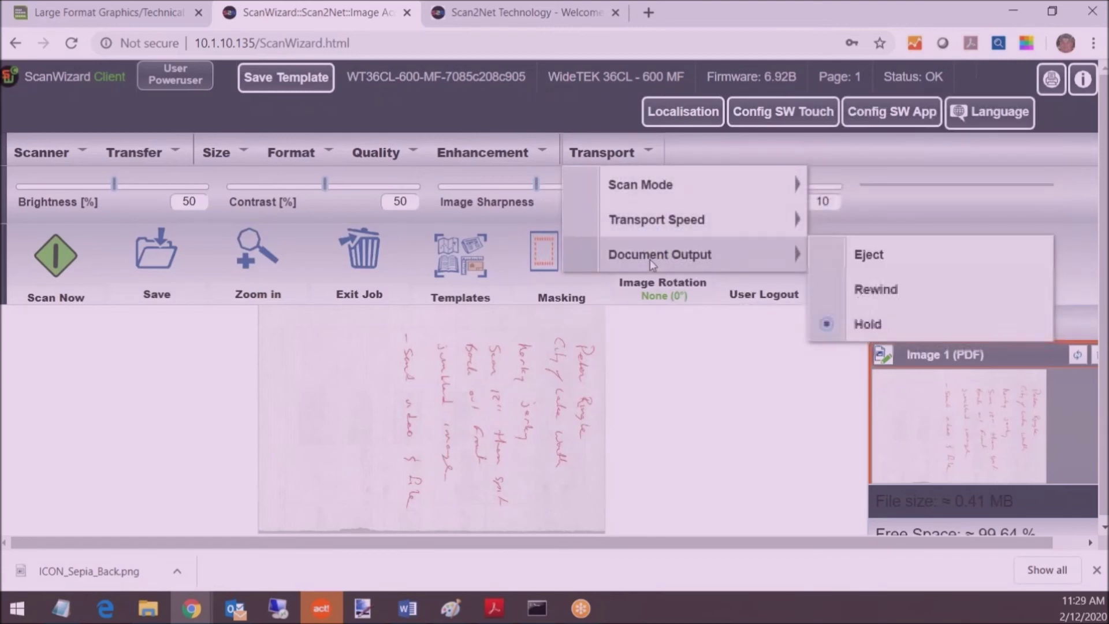
pyautogui.click(829, 289)
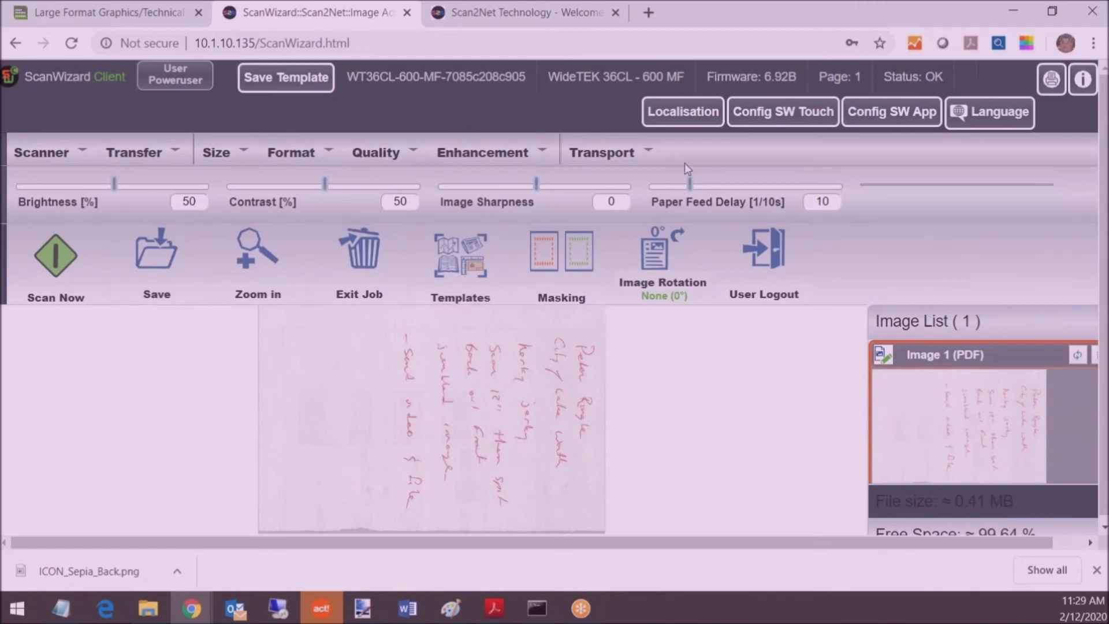
pyautogui.click(604, 160)
pyautogui.moveTo(639, 263)
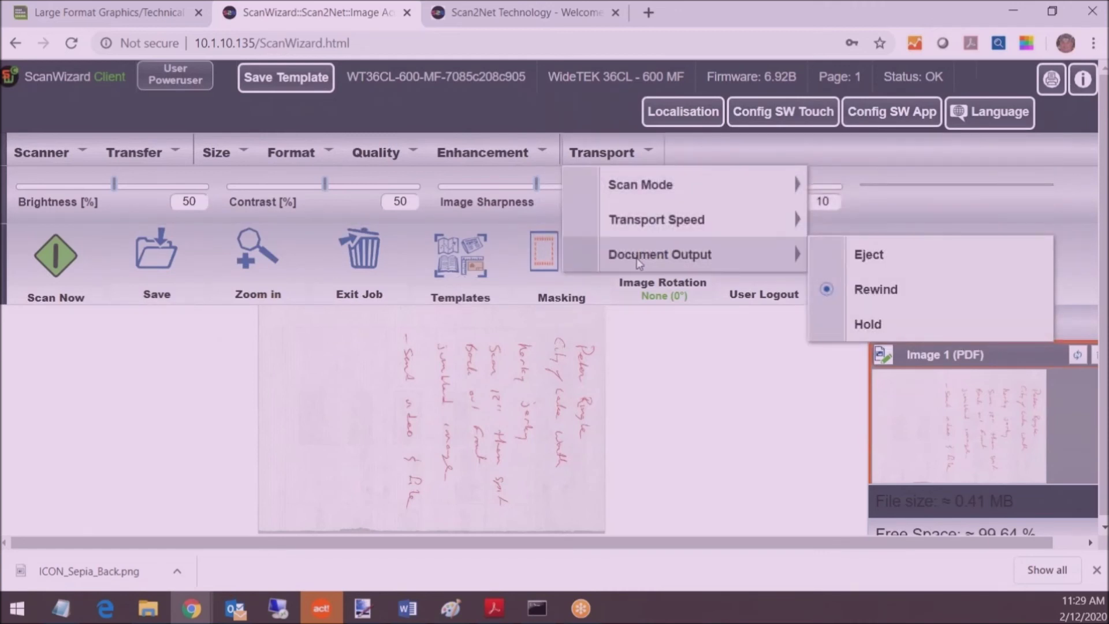
pyautogui.click(666, 397)
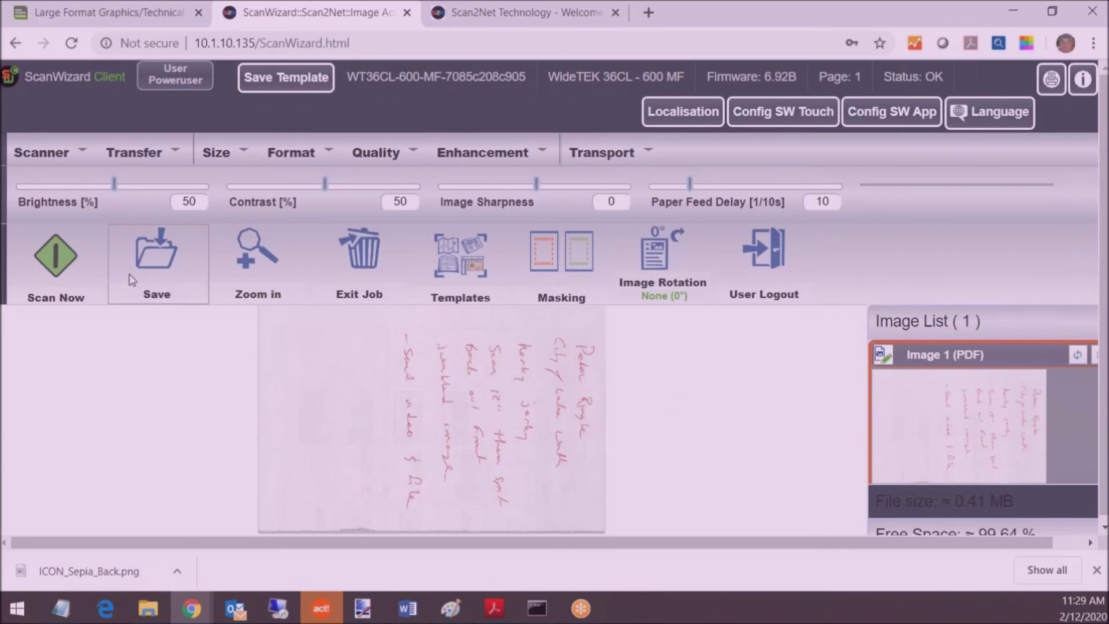
pyautogui.click(70, 265)
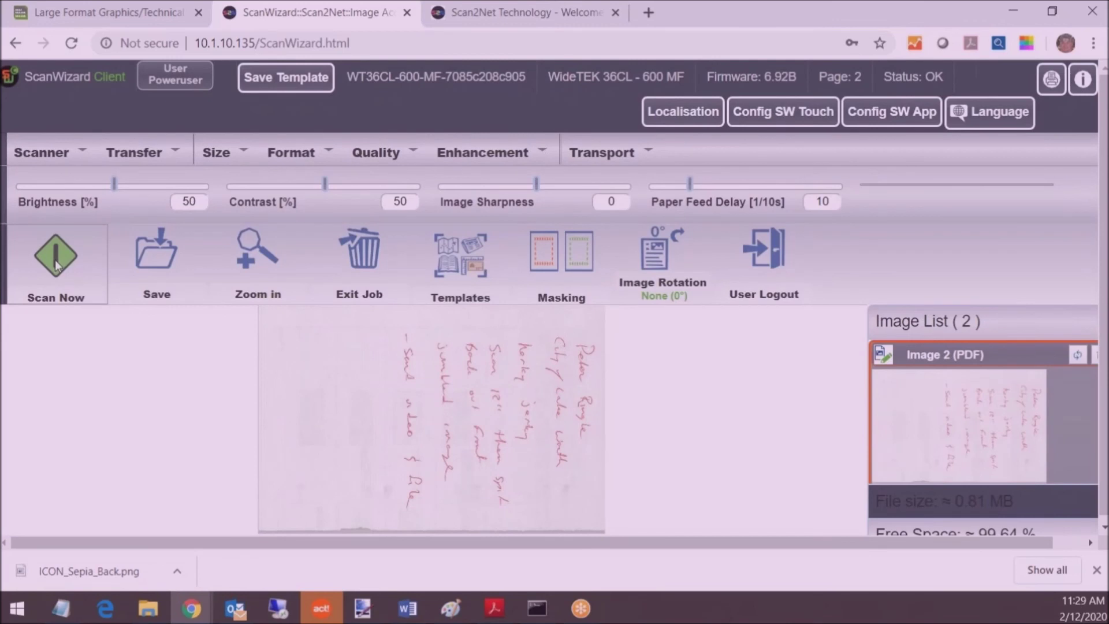
pyautogui.click(55, 261)
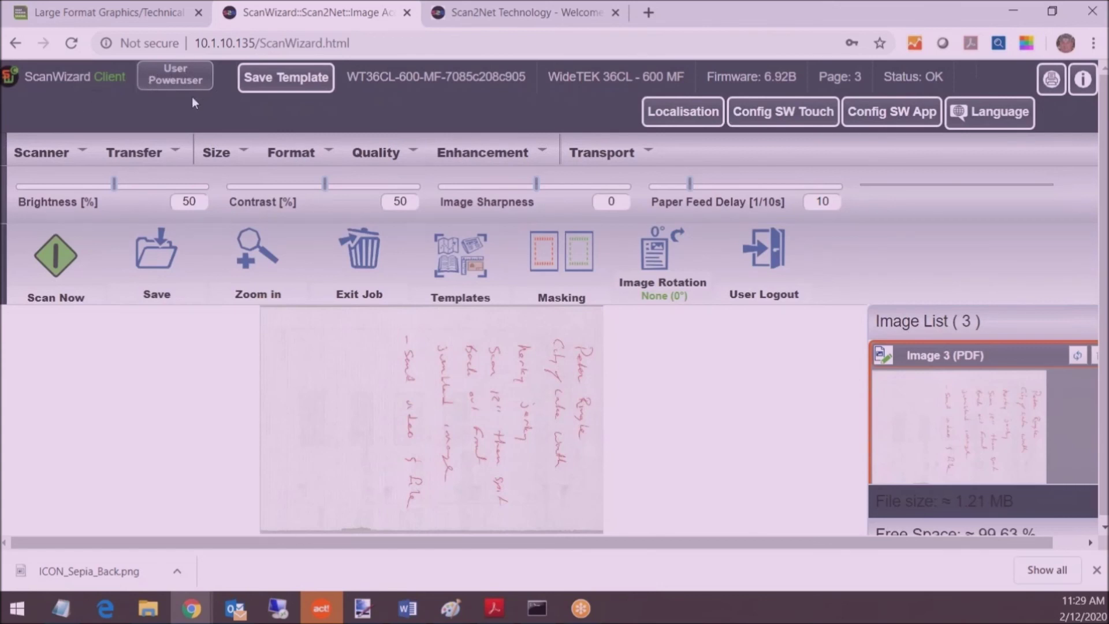
# Save the current scan settings as a new template named "Scan to" followed by the login user's directory.
pyautogui.click(282, 81)
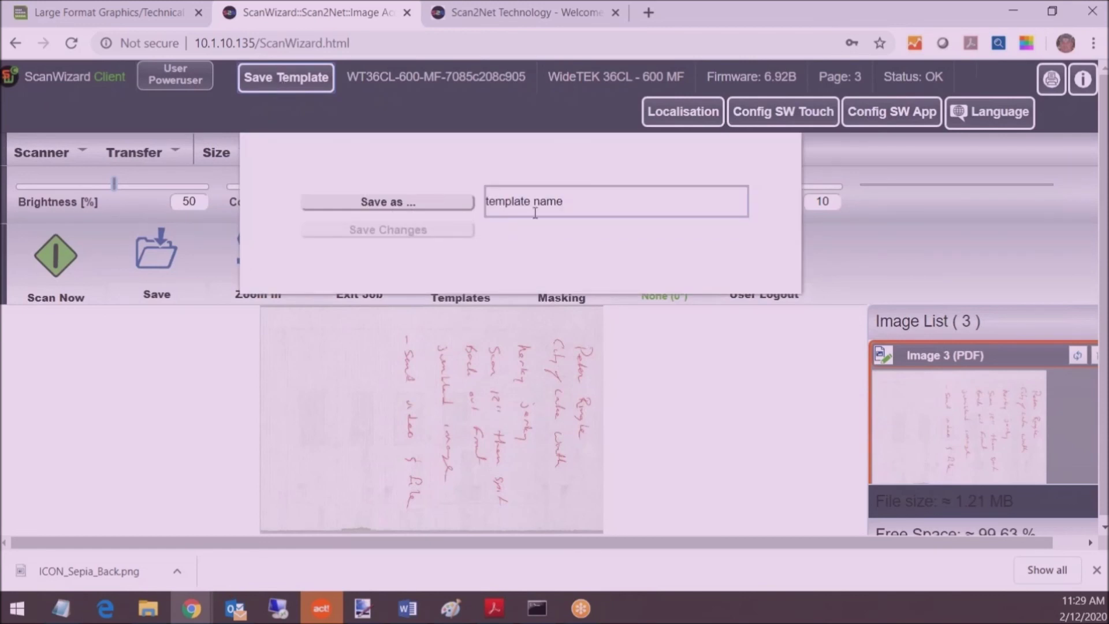
pyautogui.moveTo(573, 204); pyautogui.dragTo(454, 209)
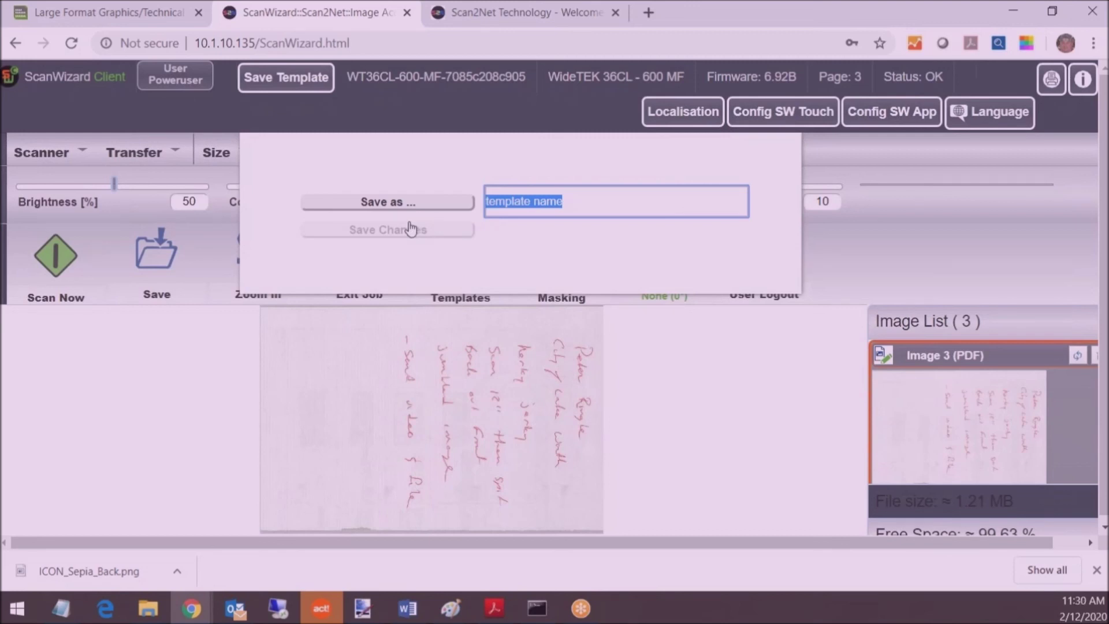
pyautogui.write('Scan')
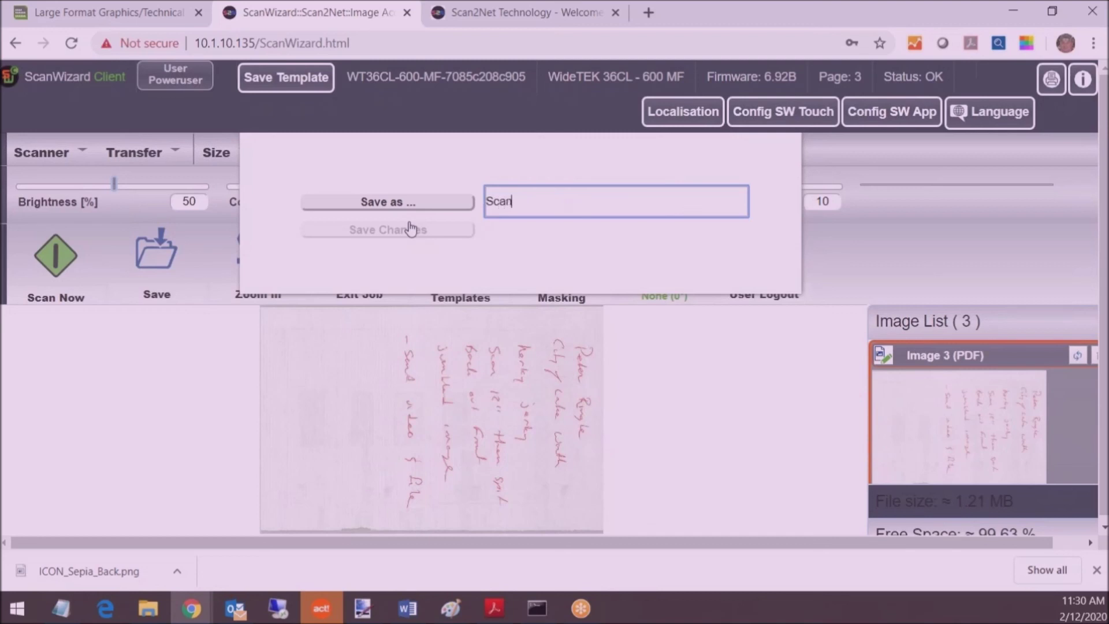
pyautogui.write(' to Mikes do')
pyautogui.press('BackSpace')
pyautogui.press('BackSpace')
pyautogui.press('BackSpace')
pyautogui.write('directory')
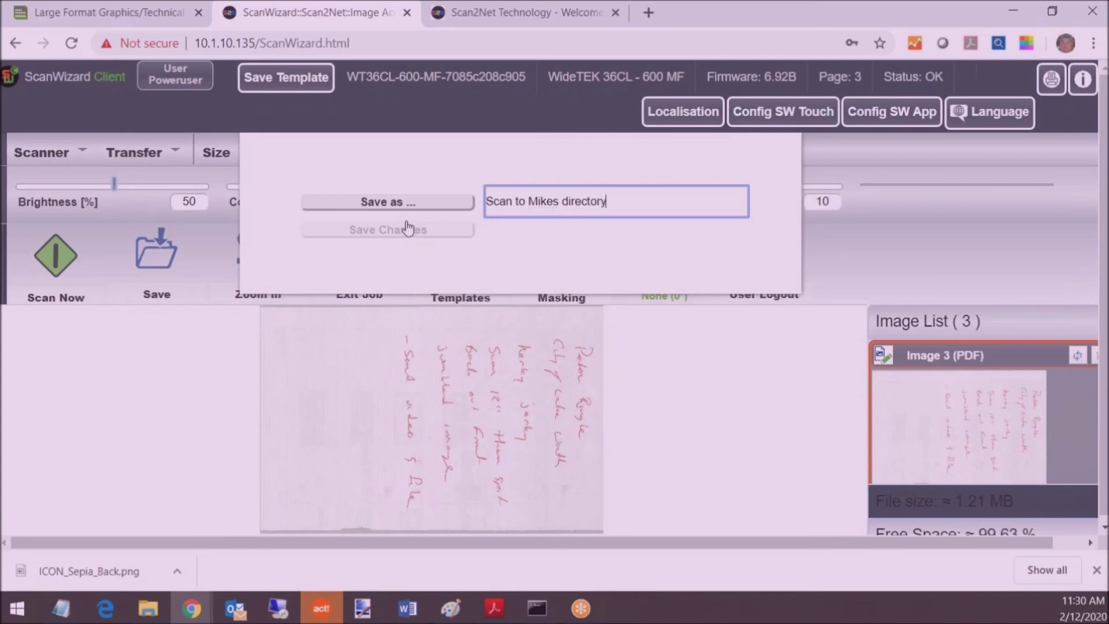
pyautogui.click(395, 206)
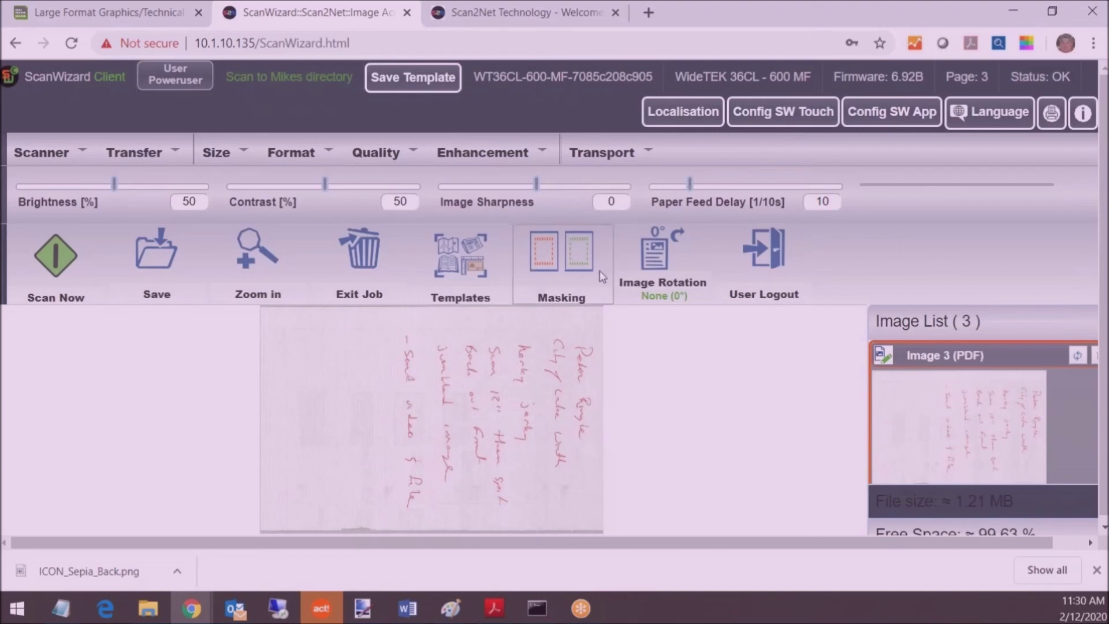
# Load the newly saved "Scan to" directory template and scan two more images into the job.
pyautogui.click(462, 270)
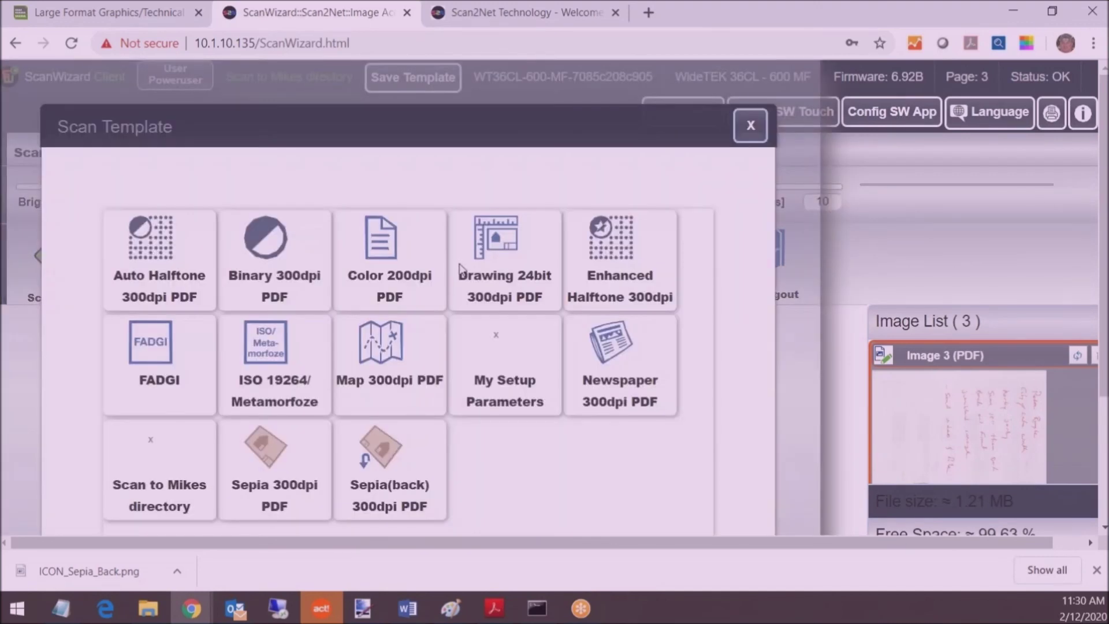
pyautogui.click(167, 474)
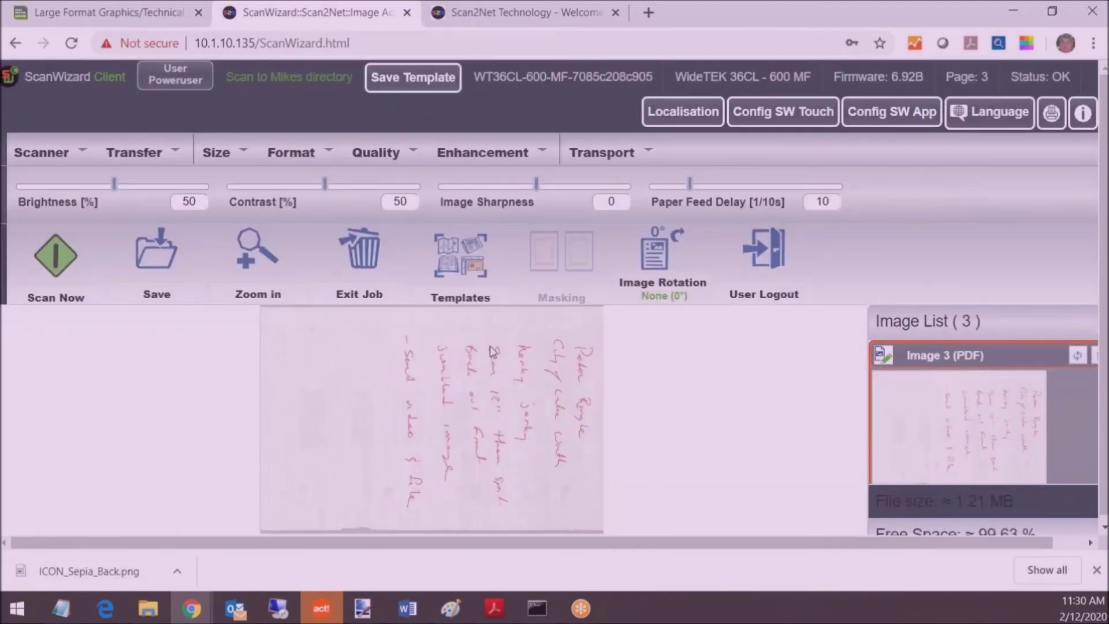
pyautogui.click(44, 251)
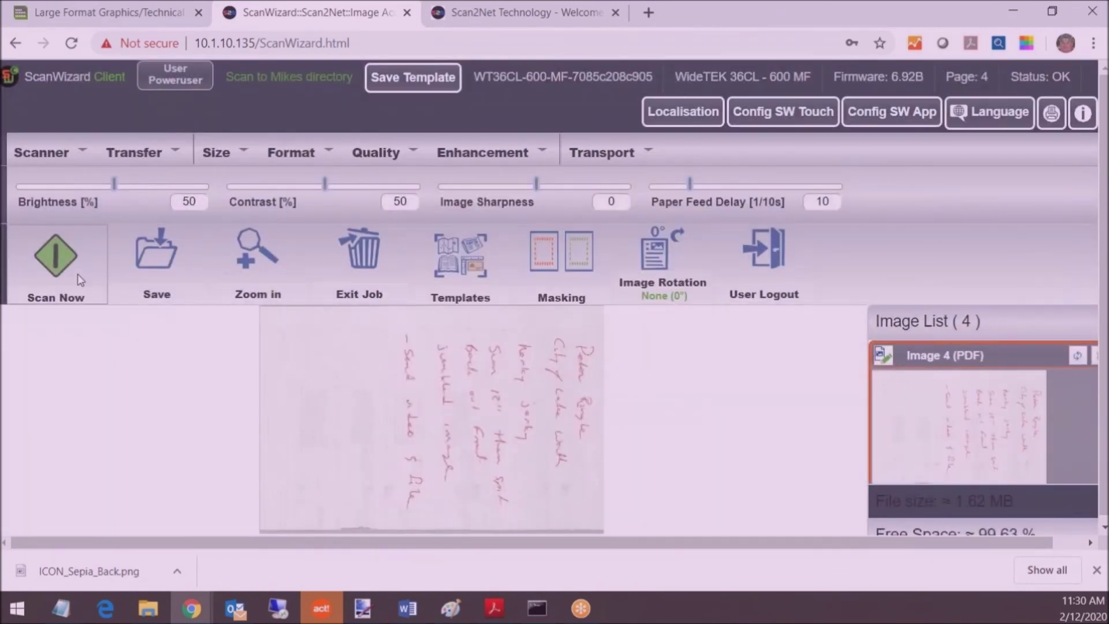
pyautogui.click(77, 274)
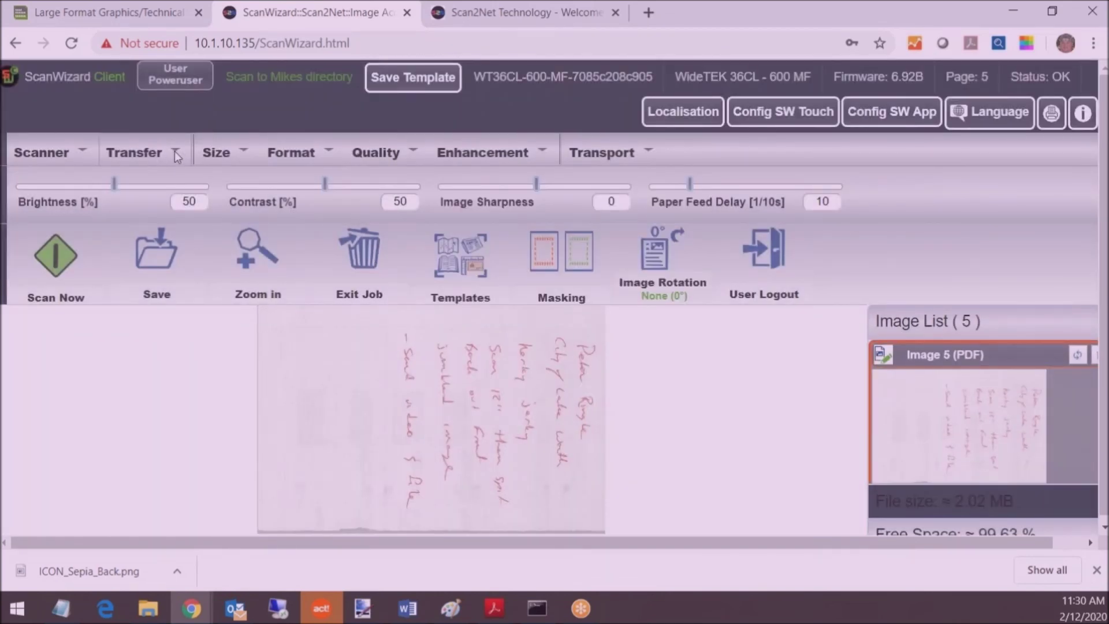
# Transfer the job's images to the login user's directory over SMB Share.
pyautogui.click(162, 159)
pyautogui.moveTo(306, 228)
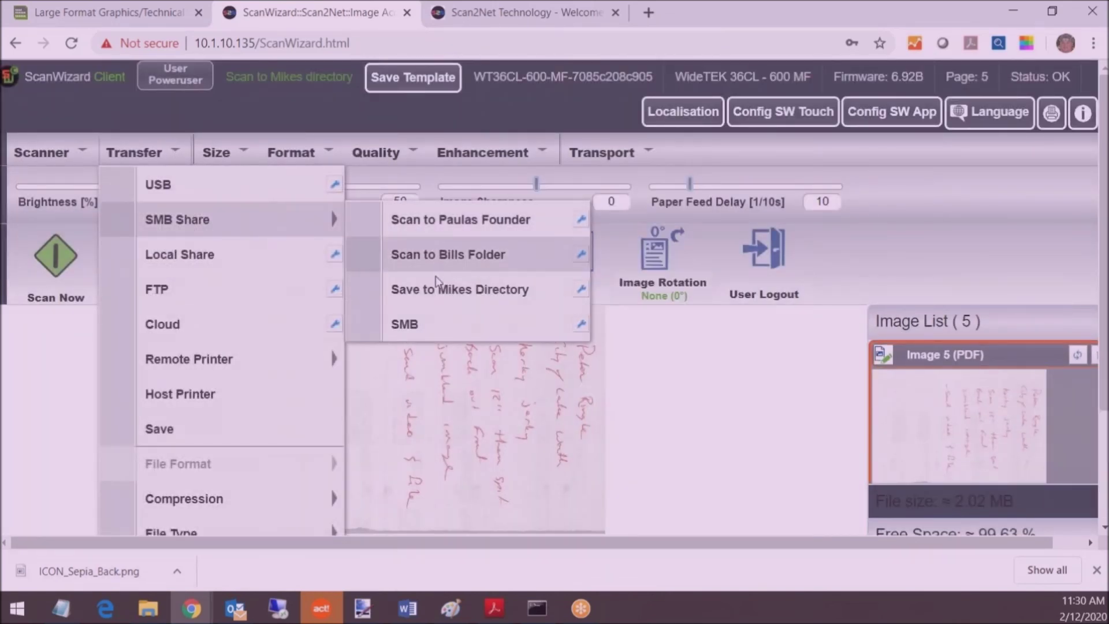
pyautogui.click(449, 290)
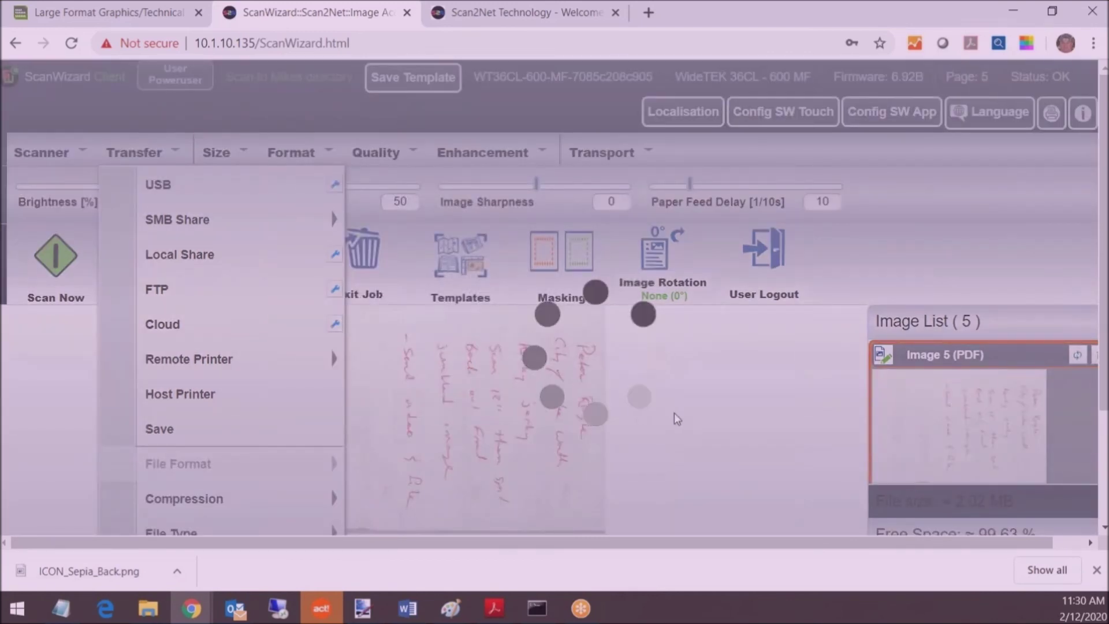